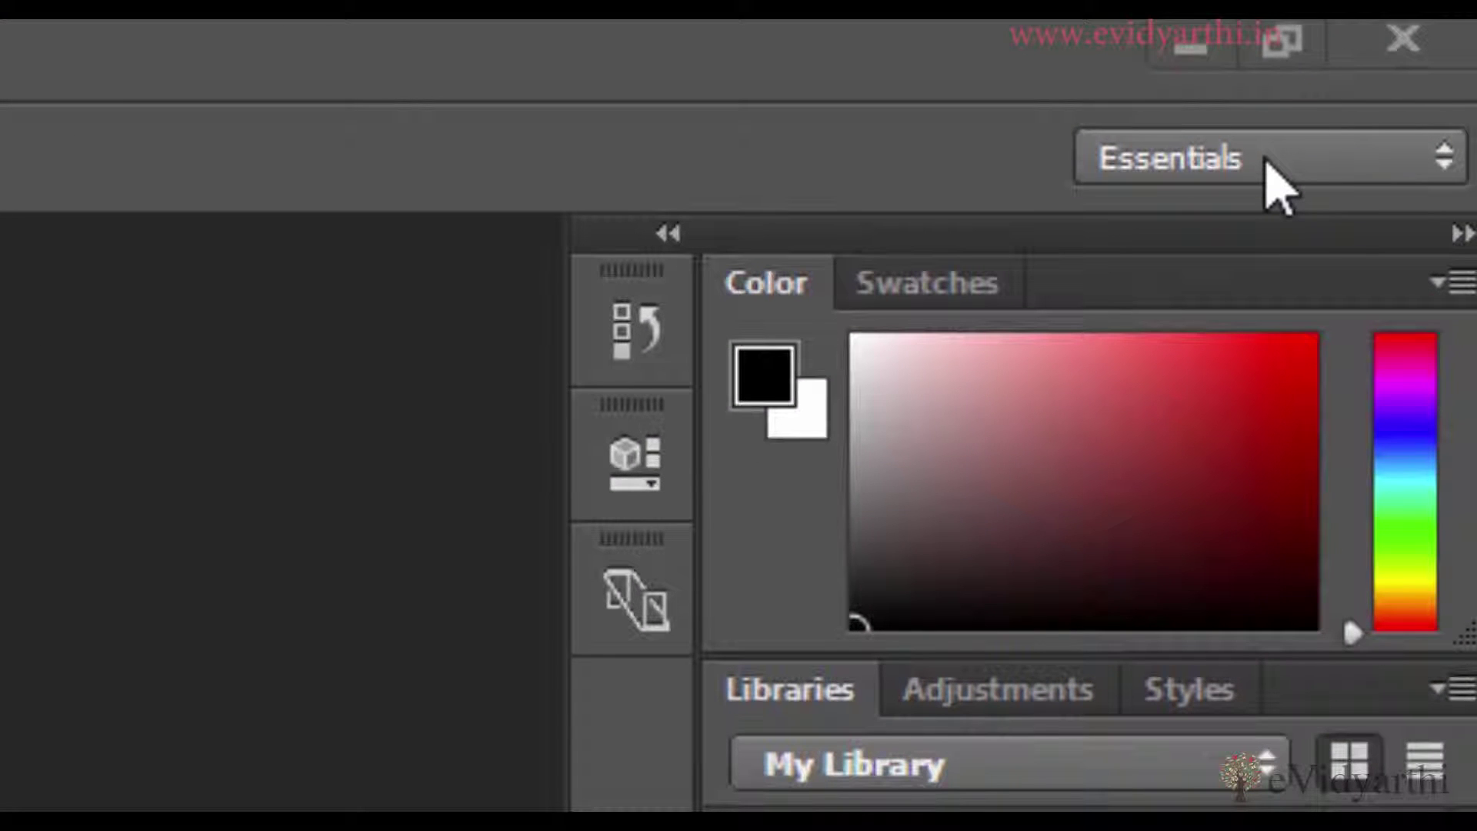
- Reset the Essentials workspace from the workspace list, restoring the Color, Libraries and Layers panels
click(1266, 159)
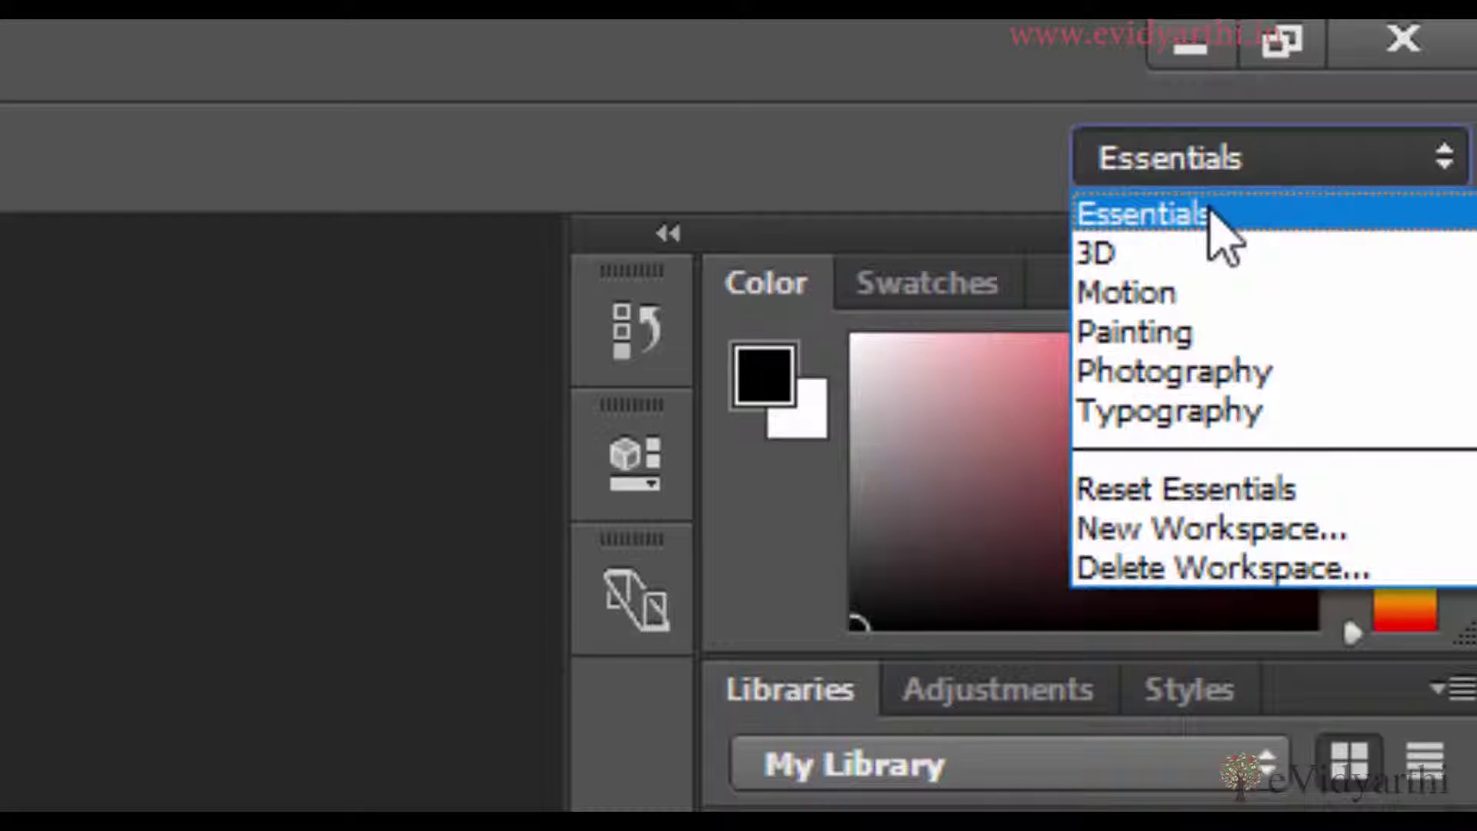
click(1227, 497)
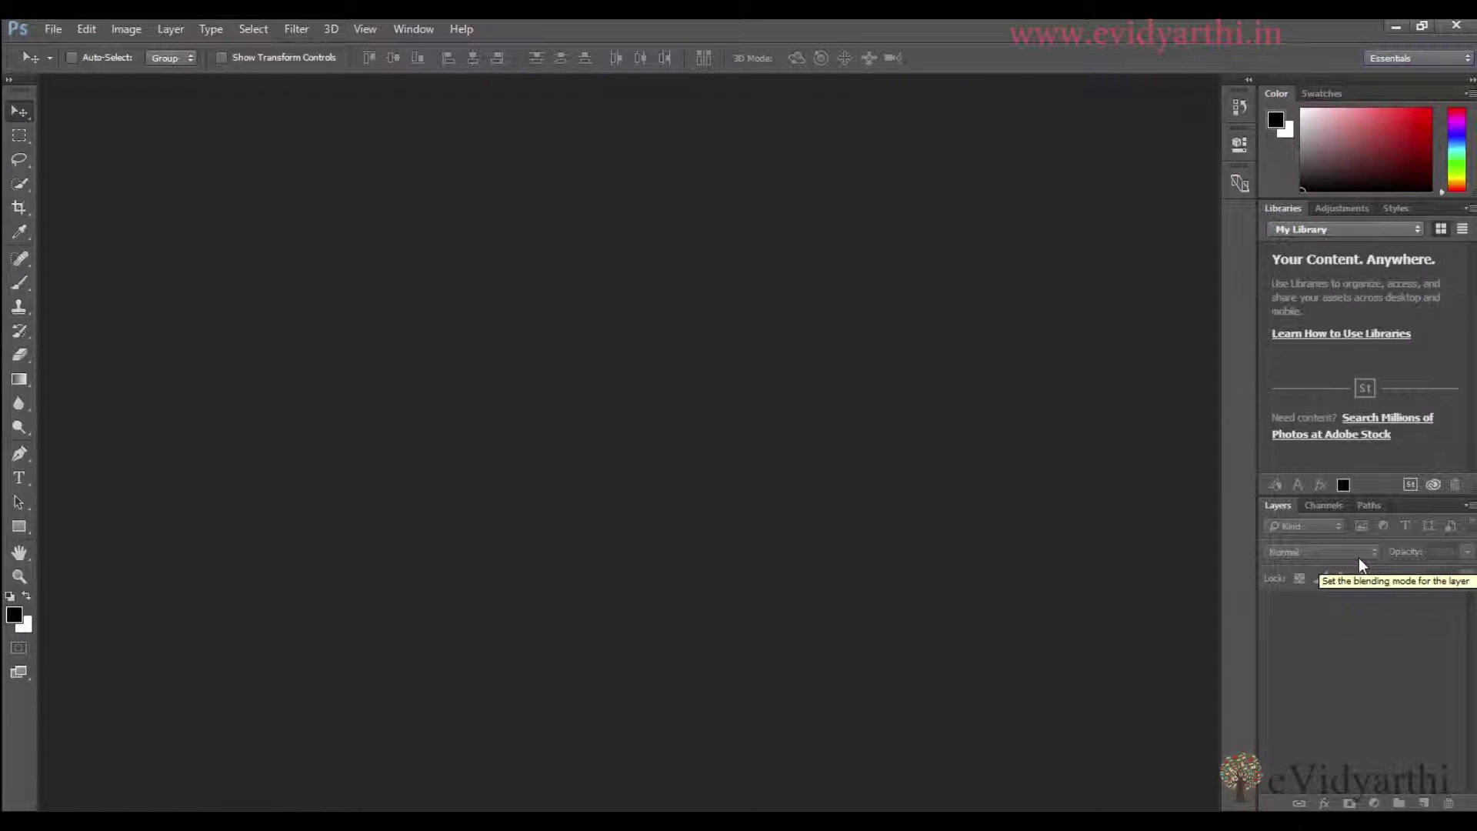
- Show the Swatches panel from the Window menu, then confirm it is checked there
click(421, 29)
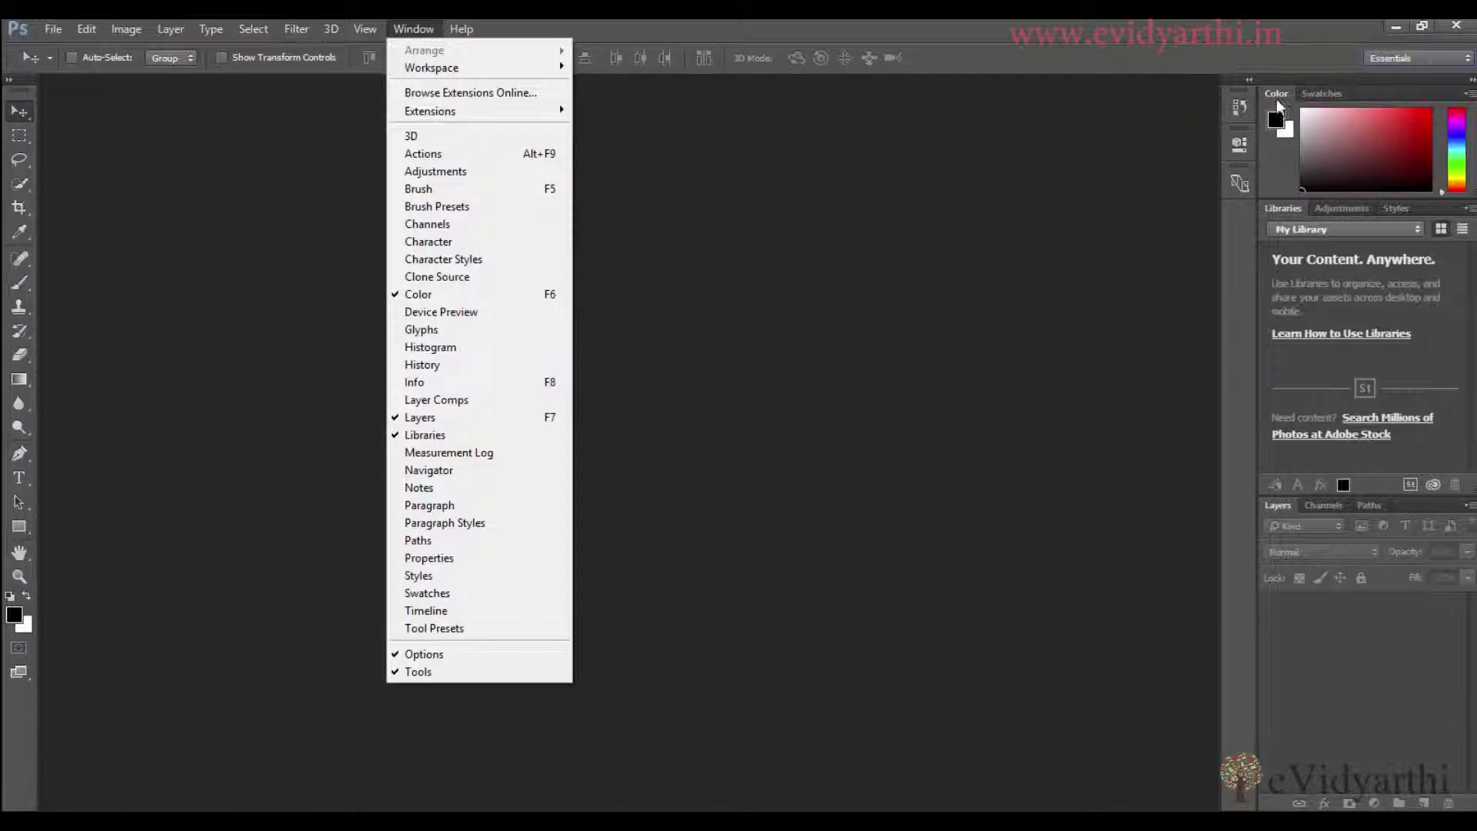
click(1317, 93)
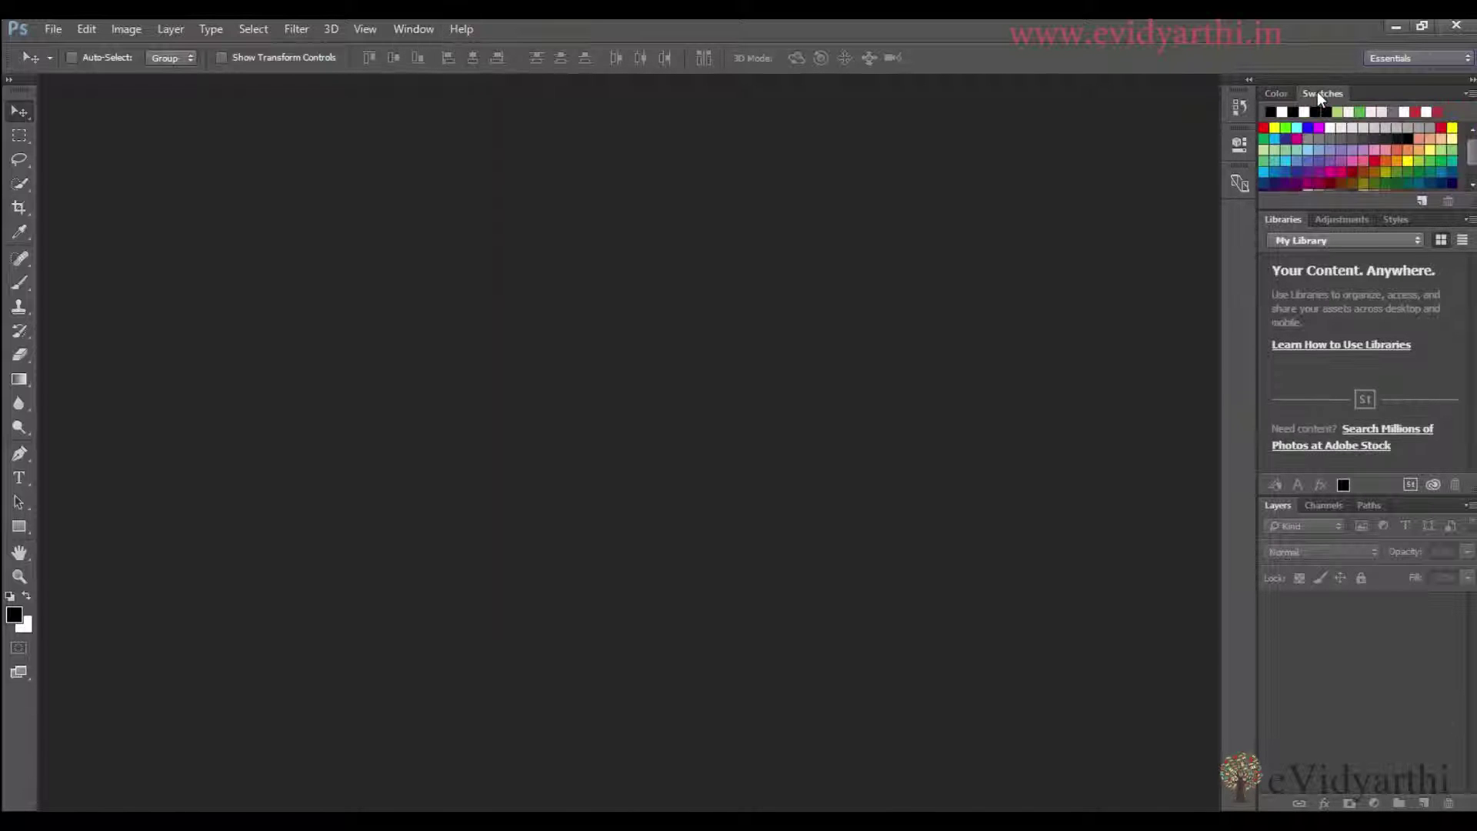
click(428, 28)
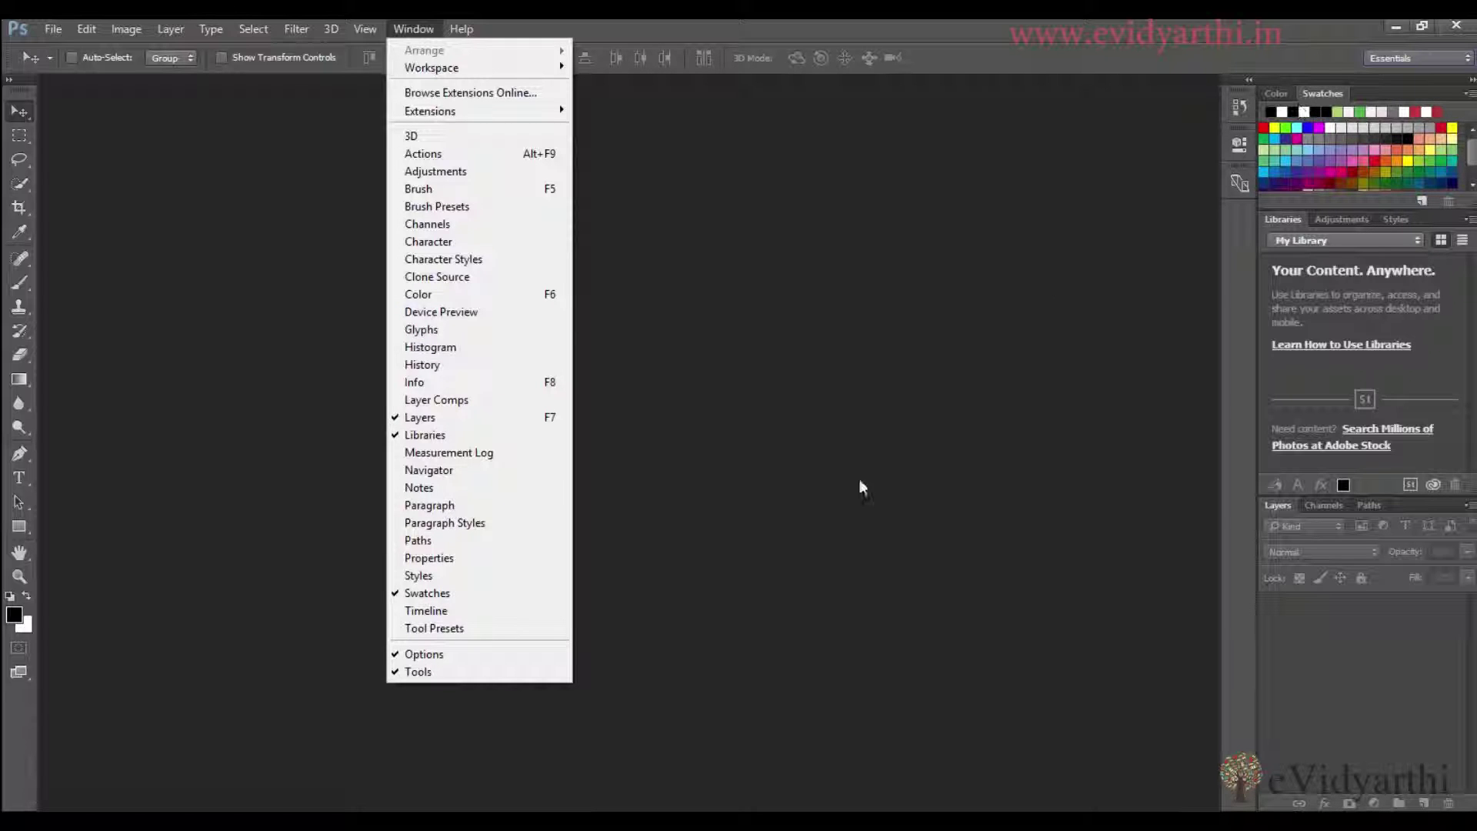
click(814, 337)
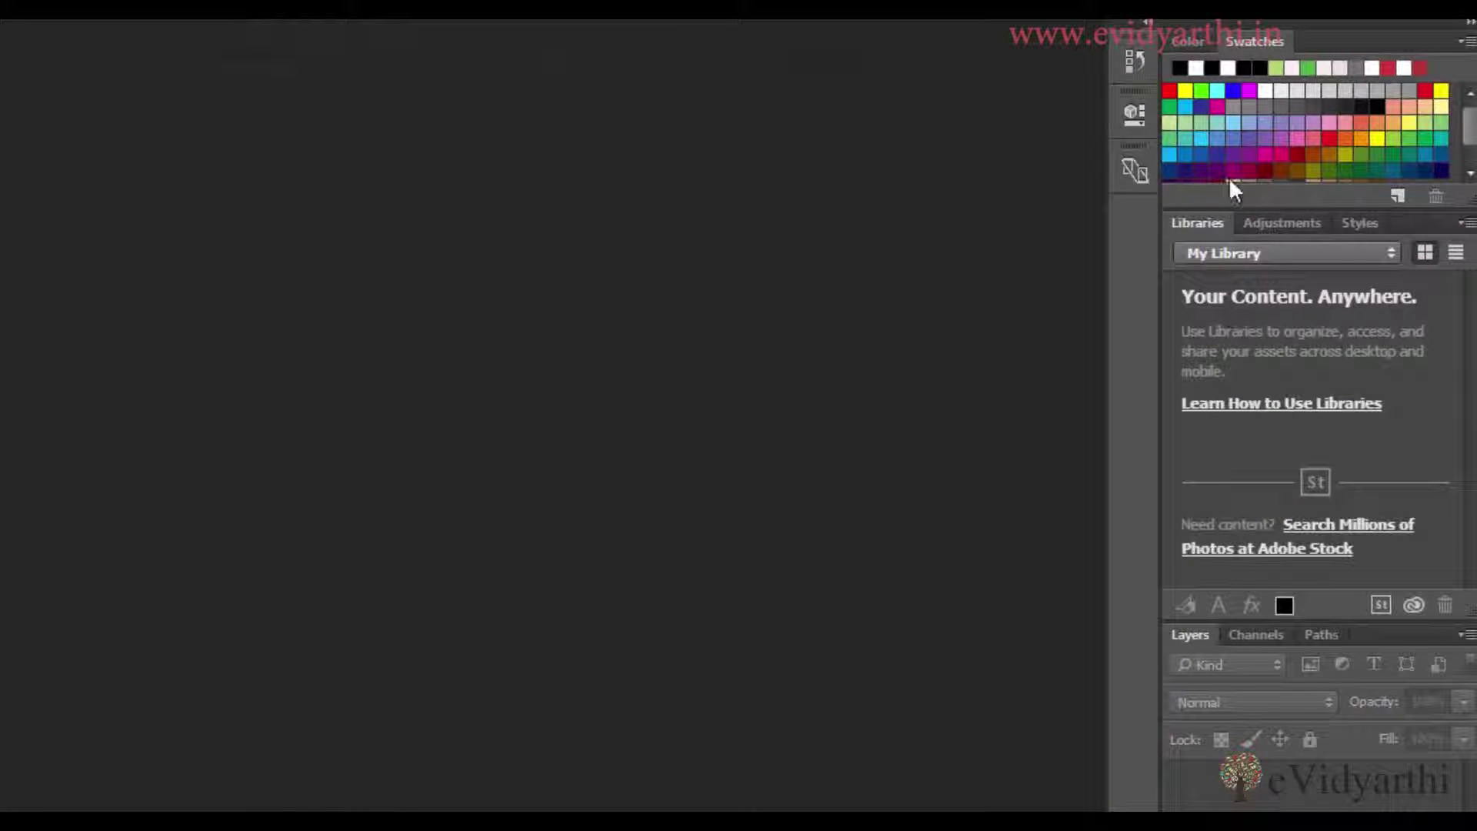
- Switch the top group to Color, cycle Adjustments, Styles and Libraries, and preview the History flyout
click(1197, 41)
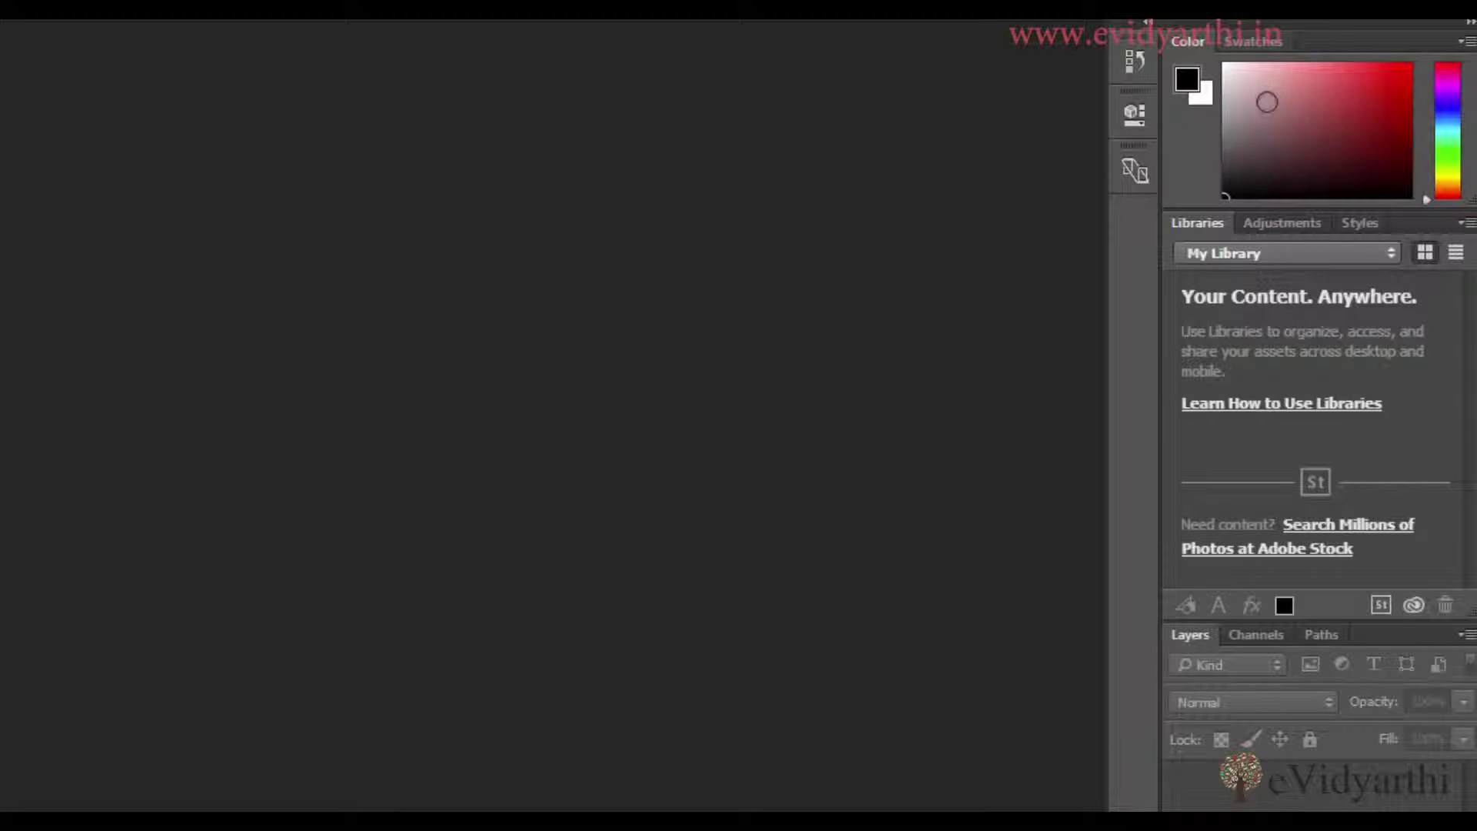
click(1282, 223)
click(1361, 223)
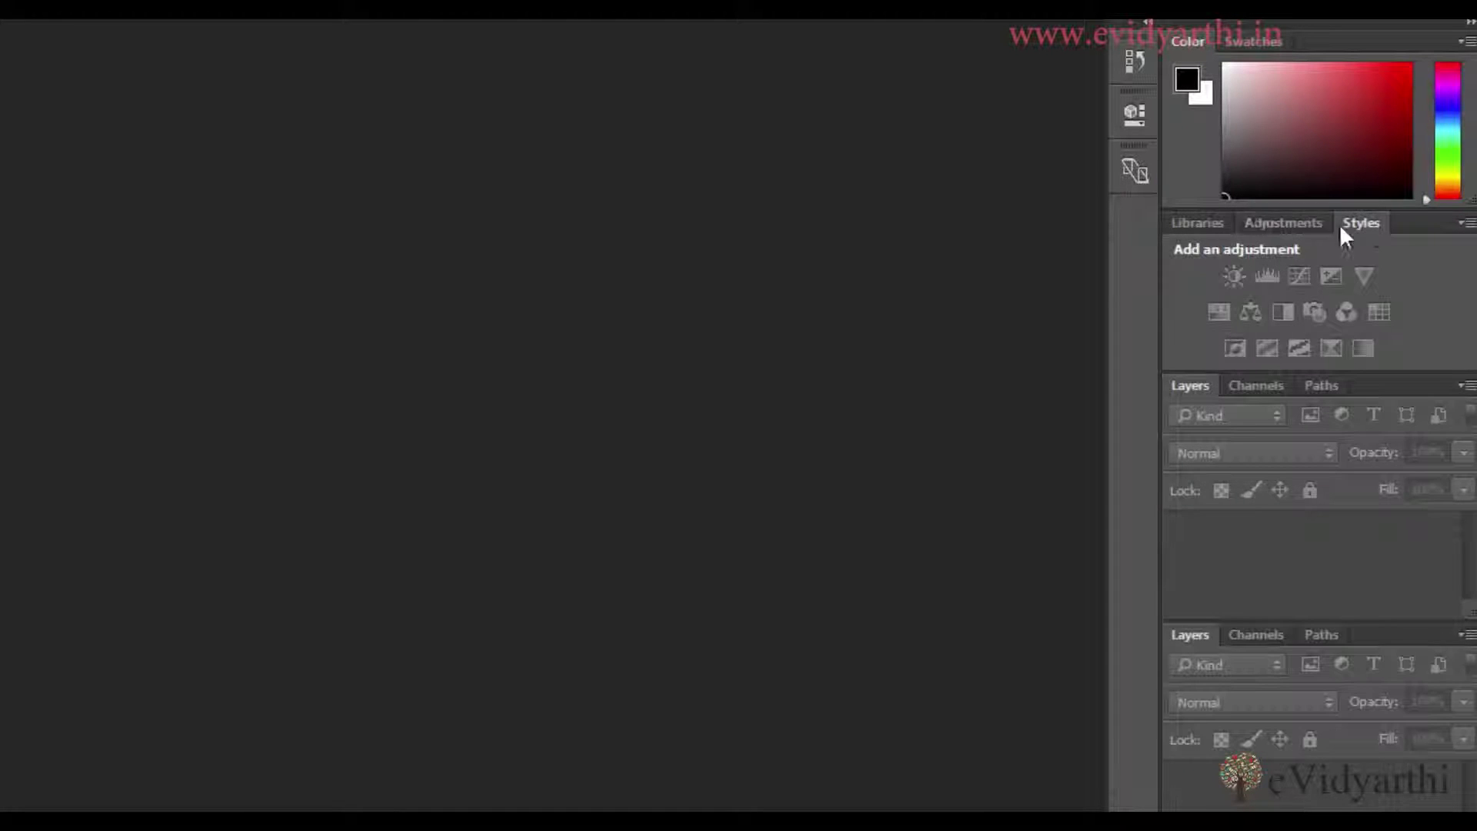
click(1202, 223)
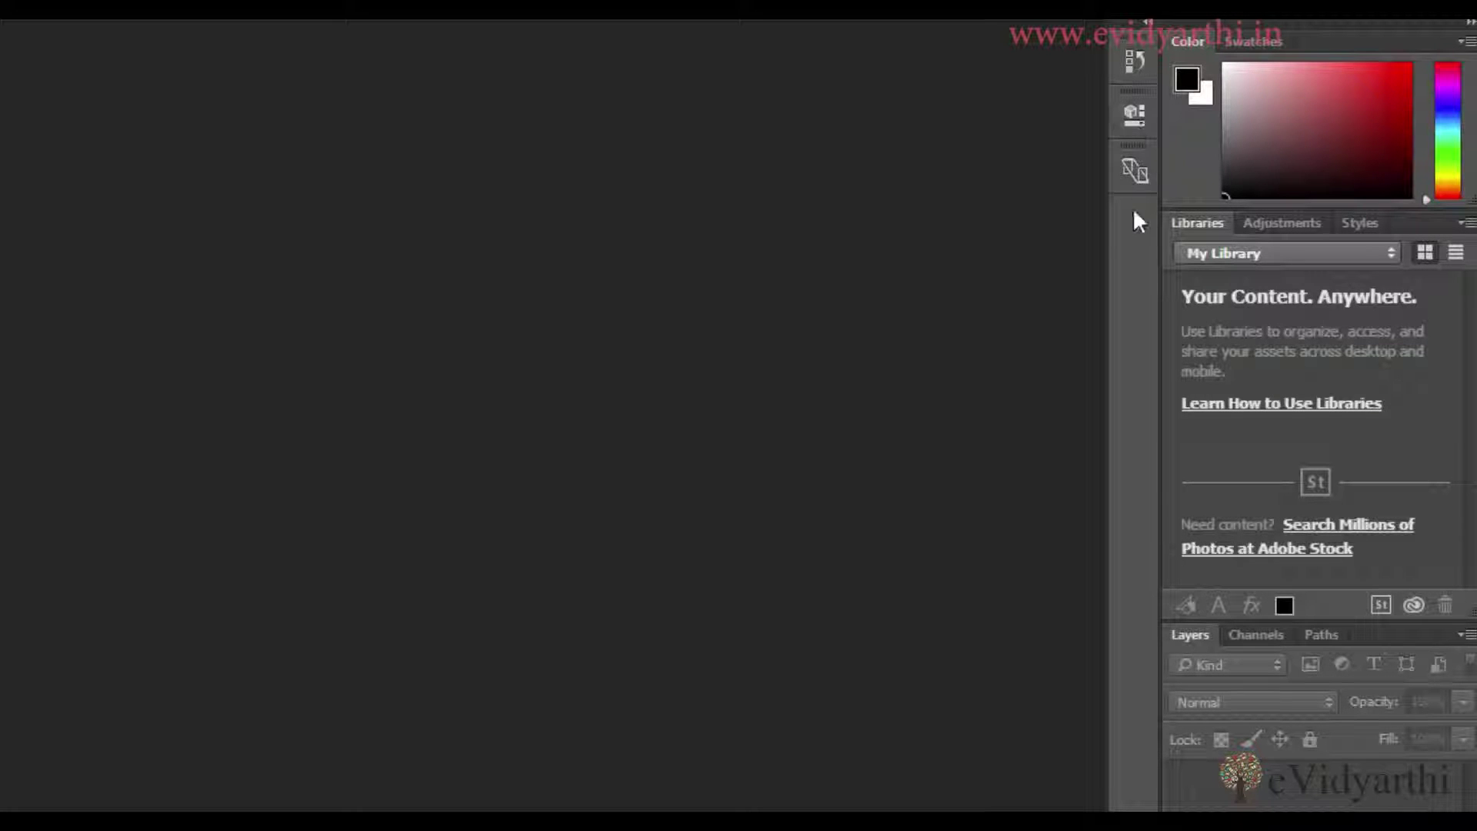
click(1135, 68)
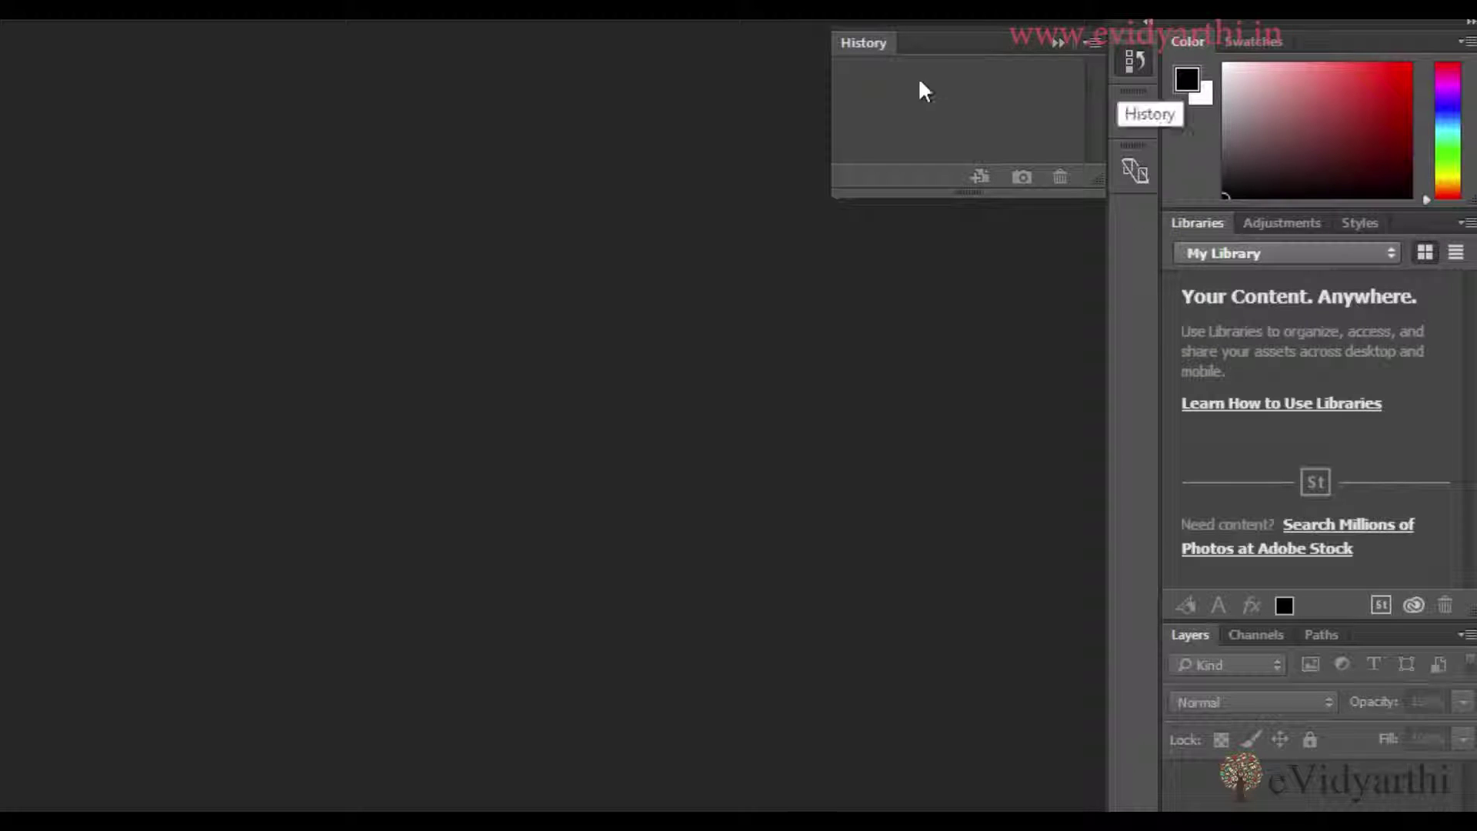
click(234, 310)
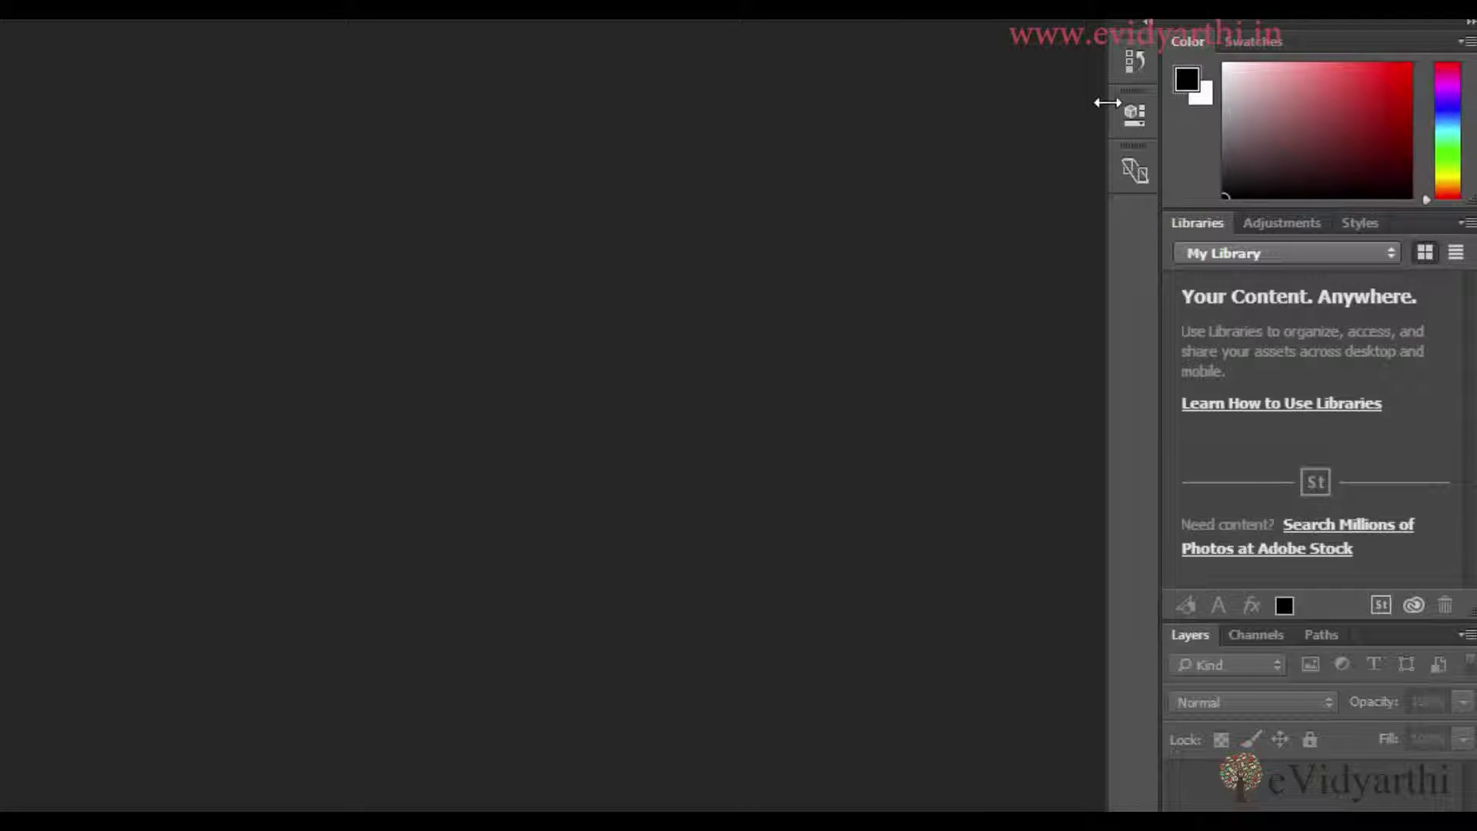
- Widen the icon strip to show labels, toggle both docks, and leave History, Properties and Device Preview expanded
drag(1109, 103, 977, 113)
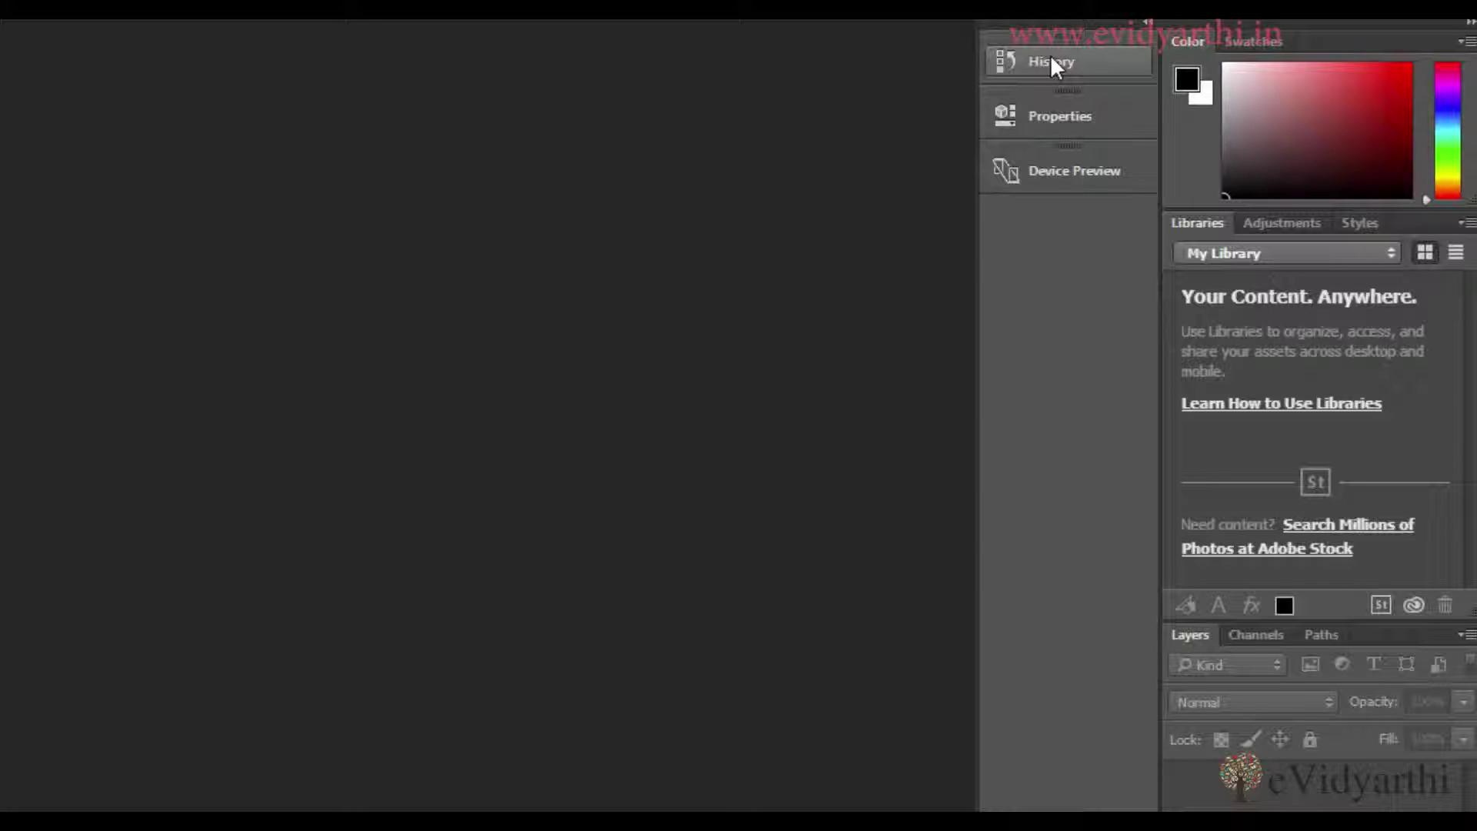
click(1152, 36)
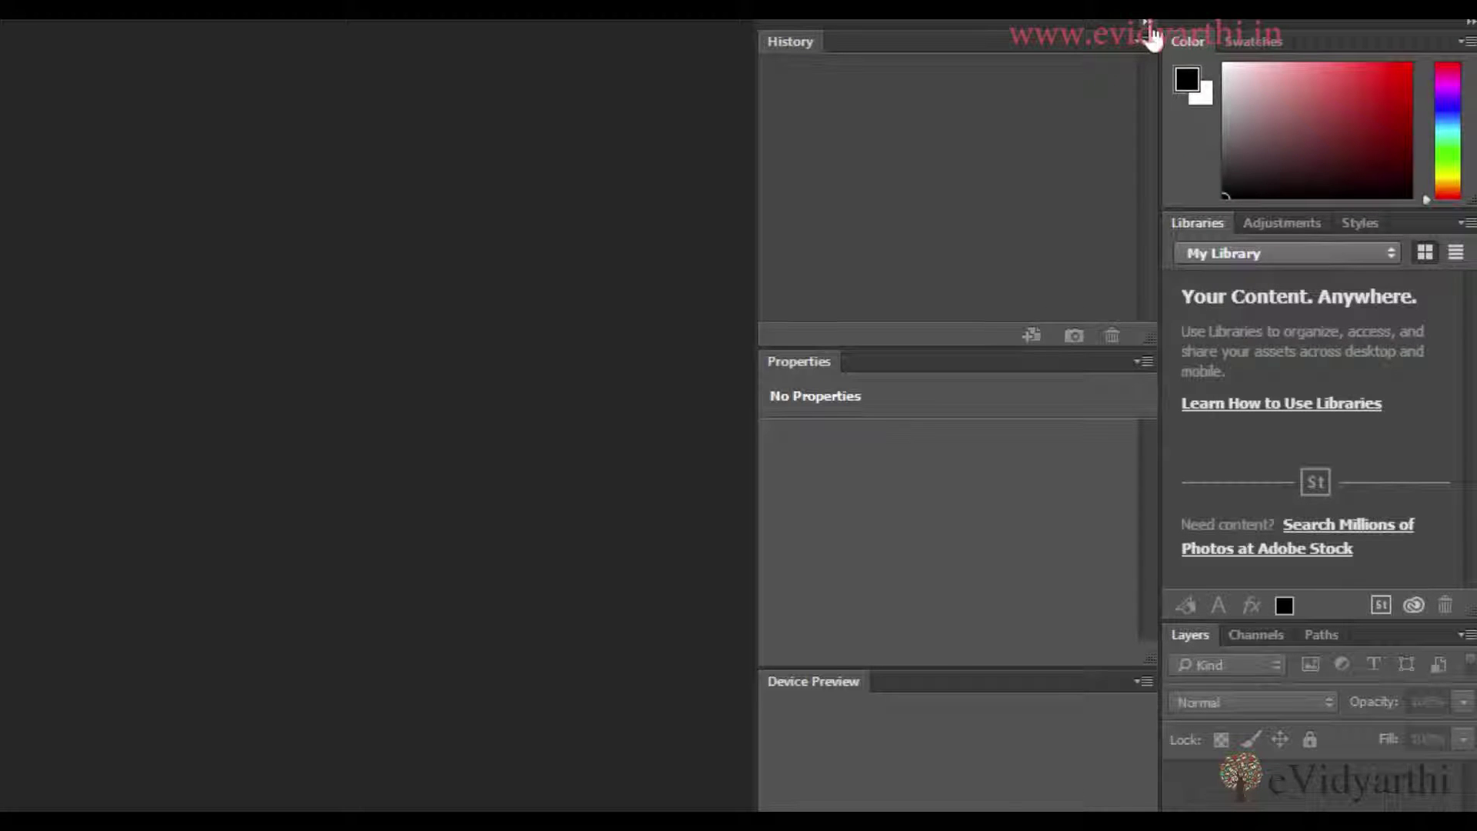
click(1152, 36)
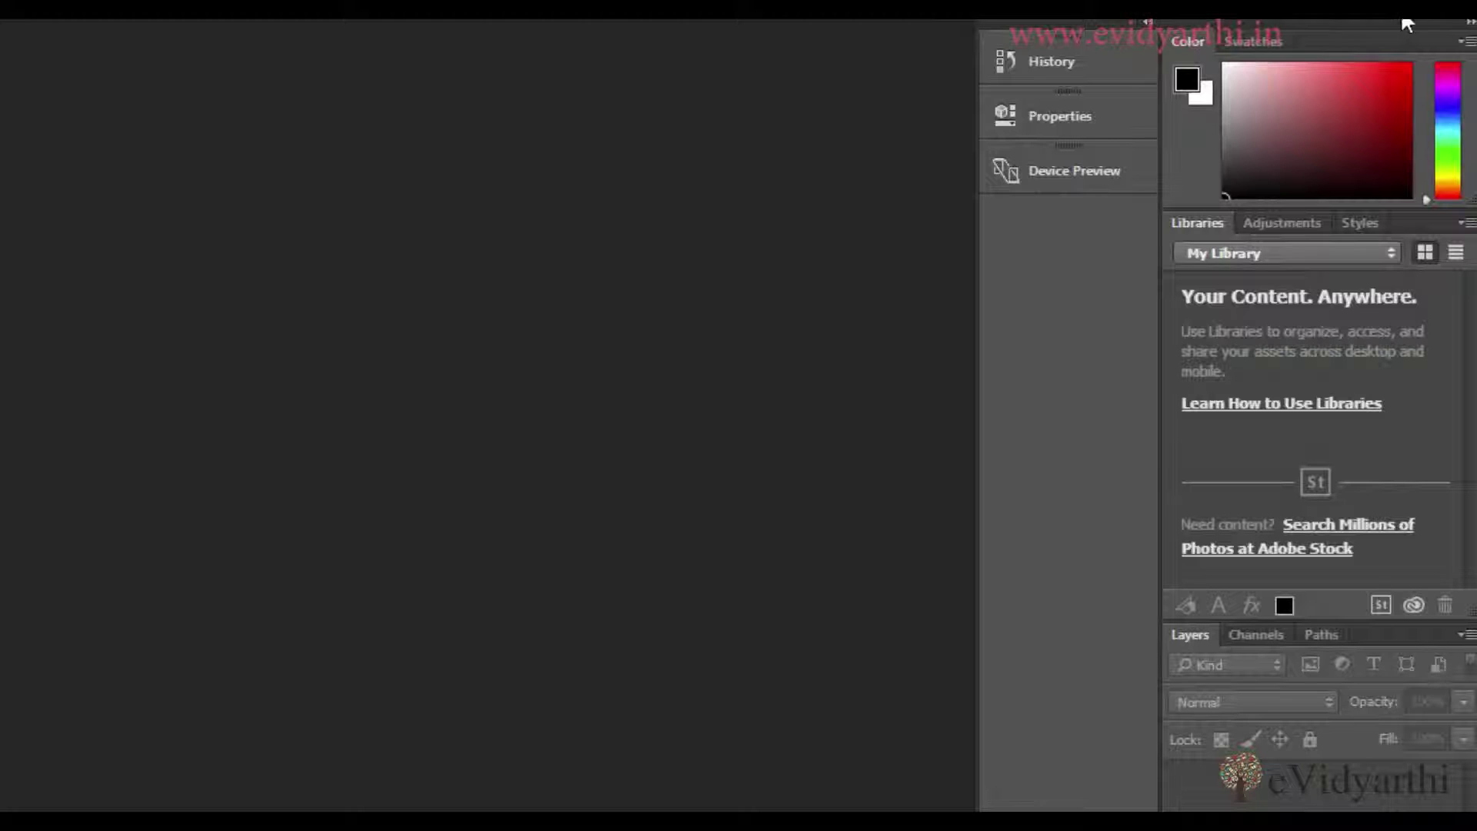
click(1470, 23)
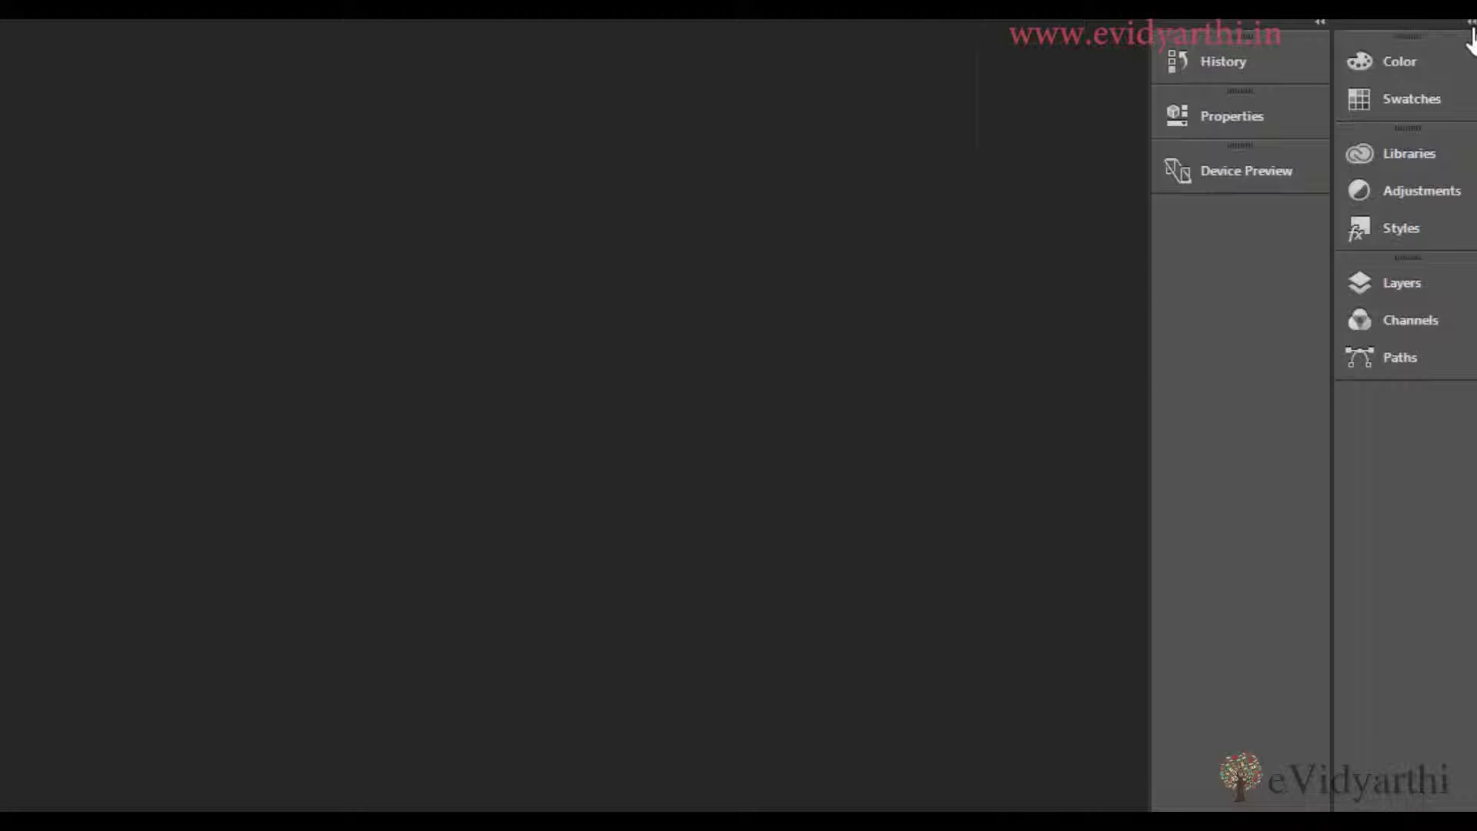
click(1471, 23)
click(1147, 23)
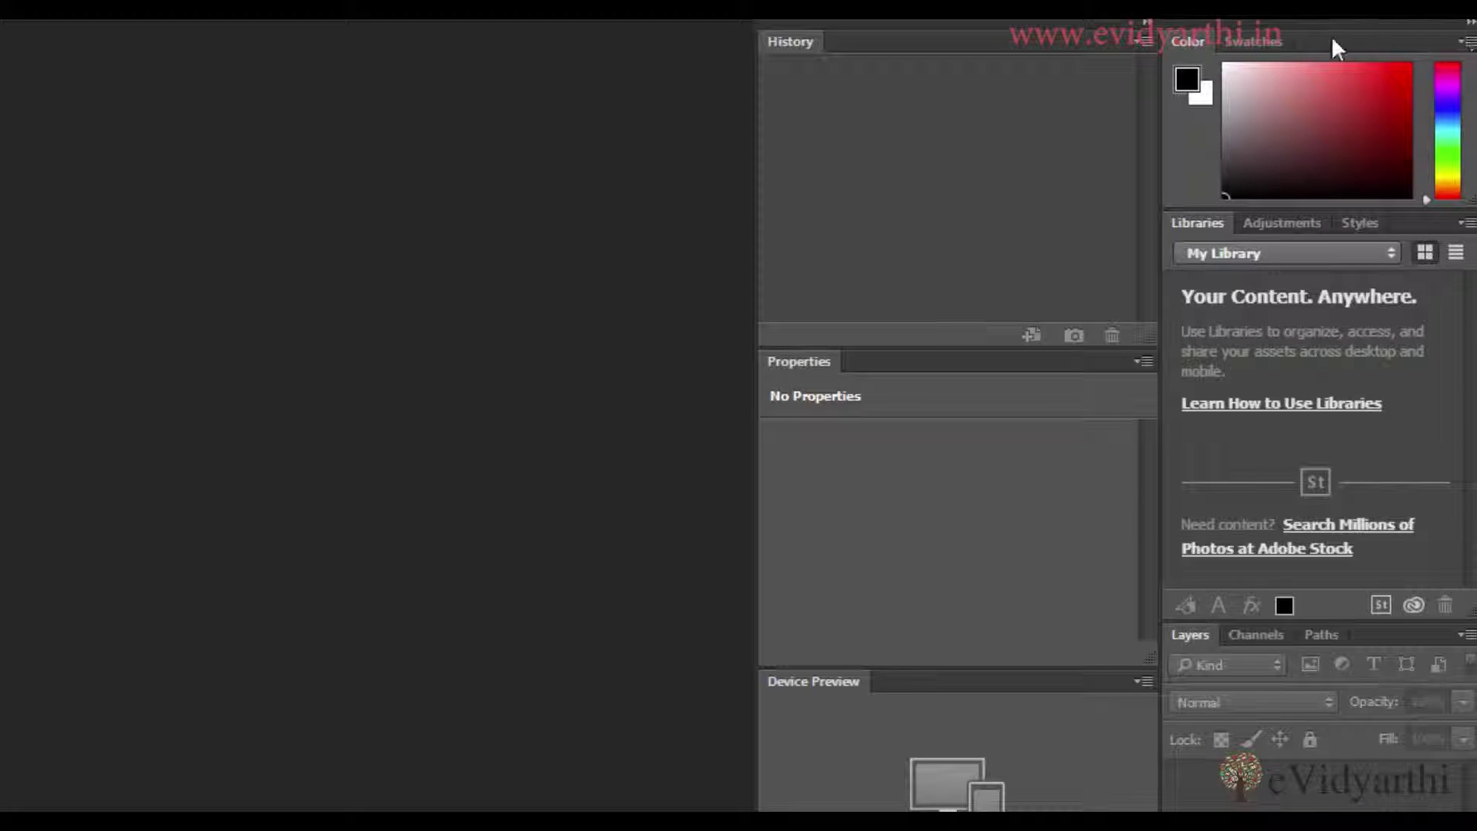
- Close the Color panel through its tab's context menu, leaving Swatches alone in the top group
right_click(1194, 43)
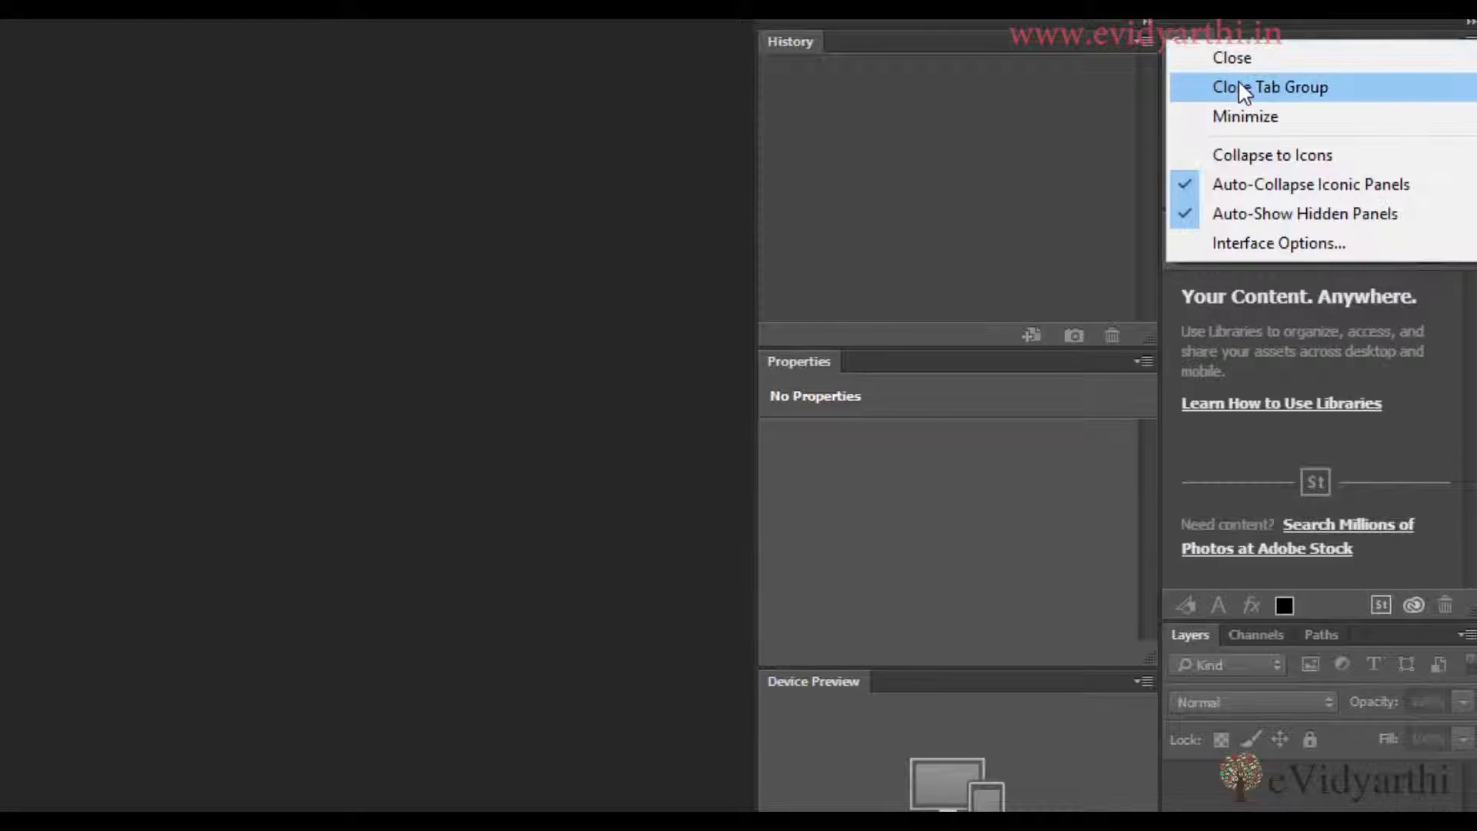
click(1194, 36)
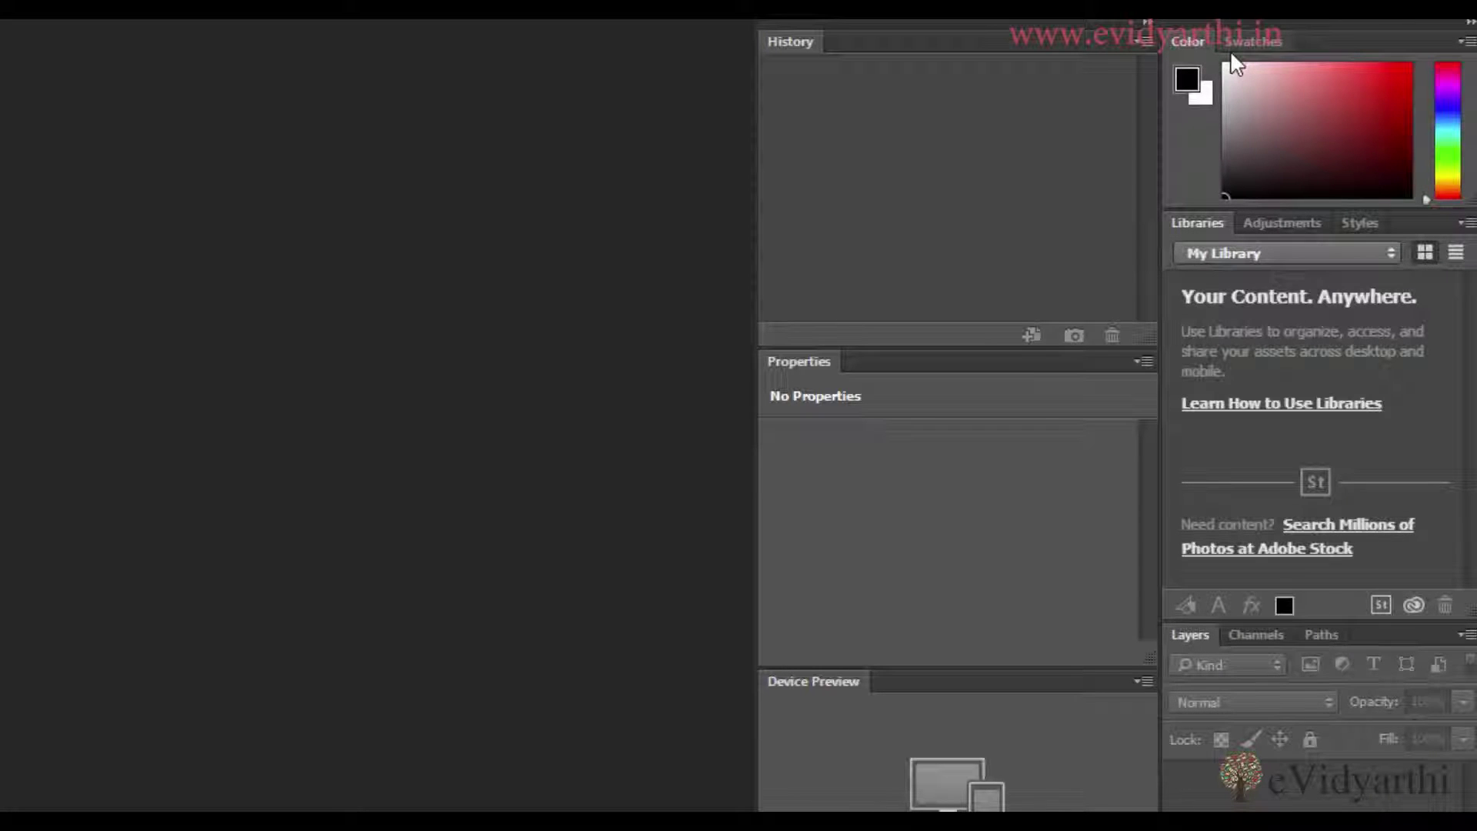
right_click(1192, 45)
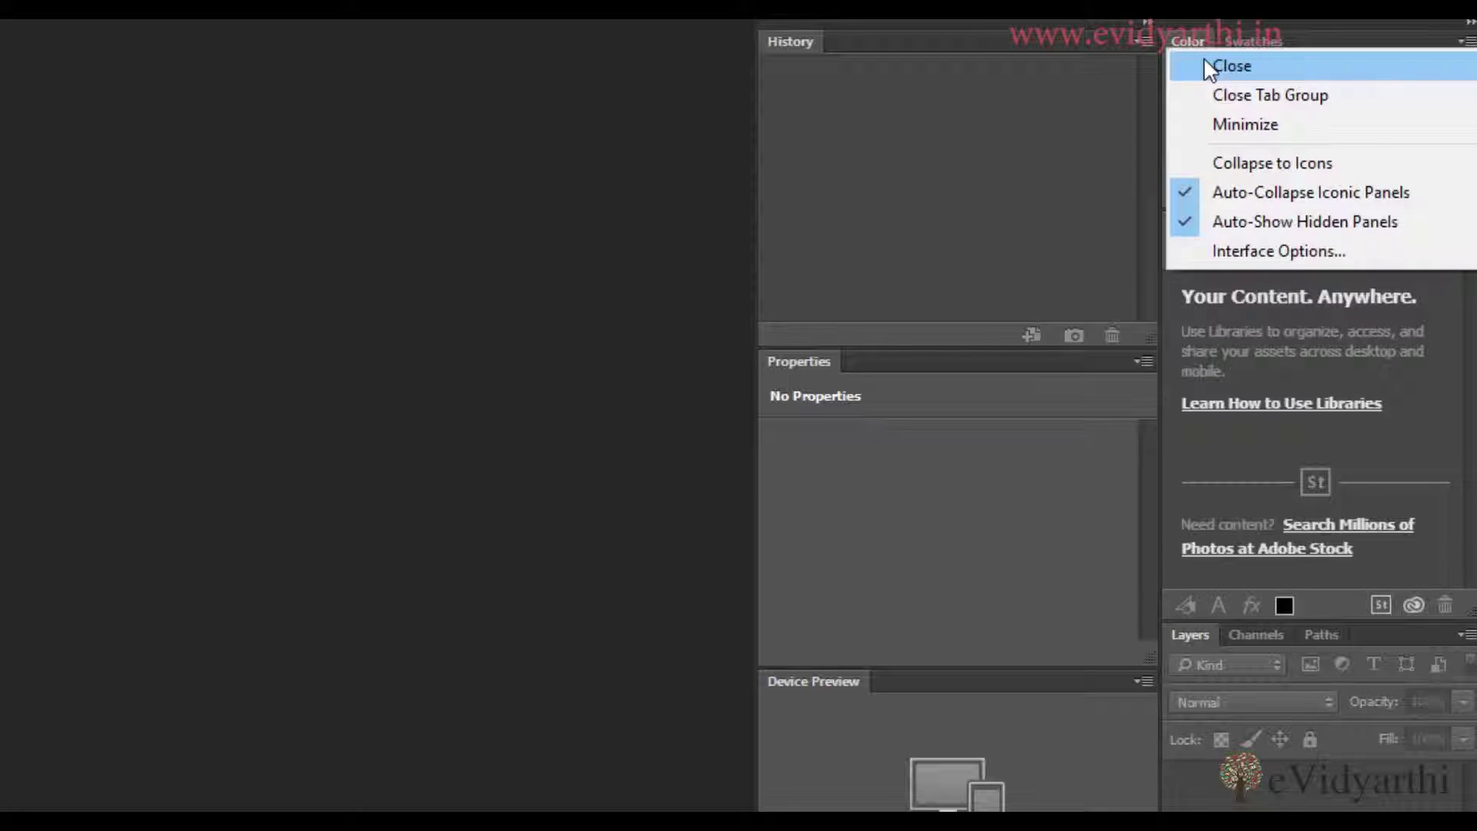
click(1208, 66)
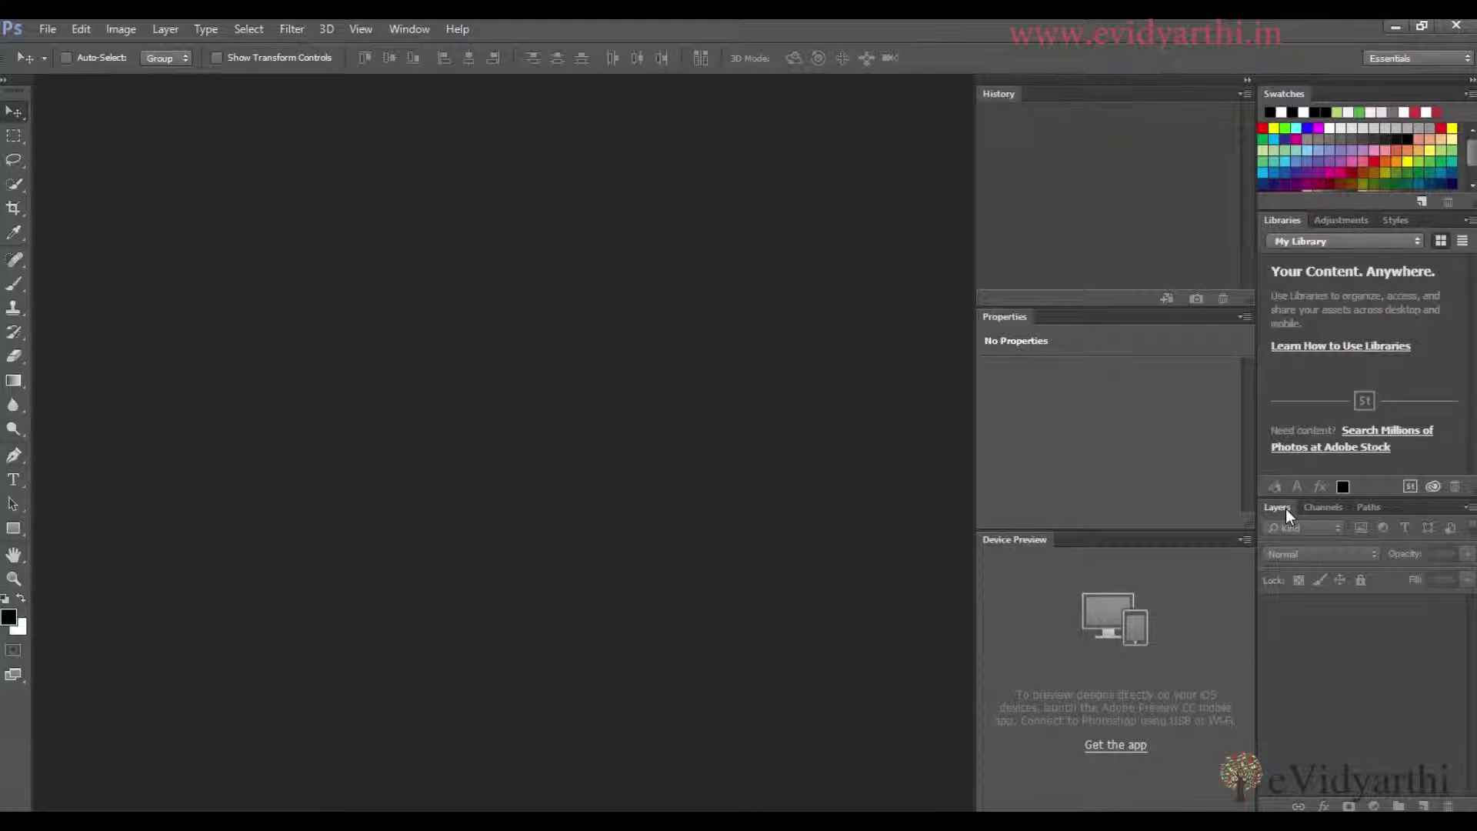
- Float the Layers panel out of the dock, enlarge it from its corner, then close it
drag(1286, 509, 394, 193)
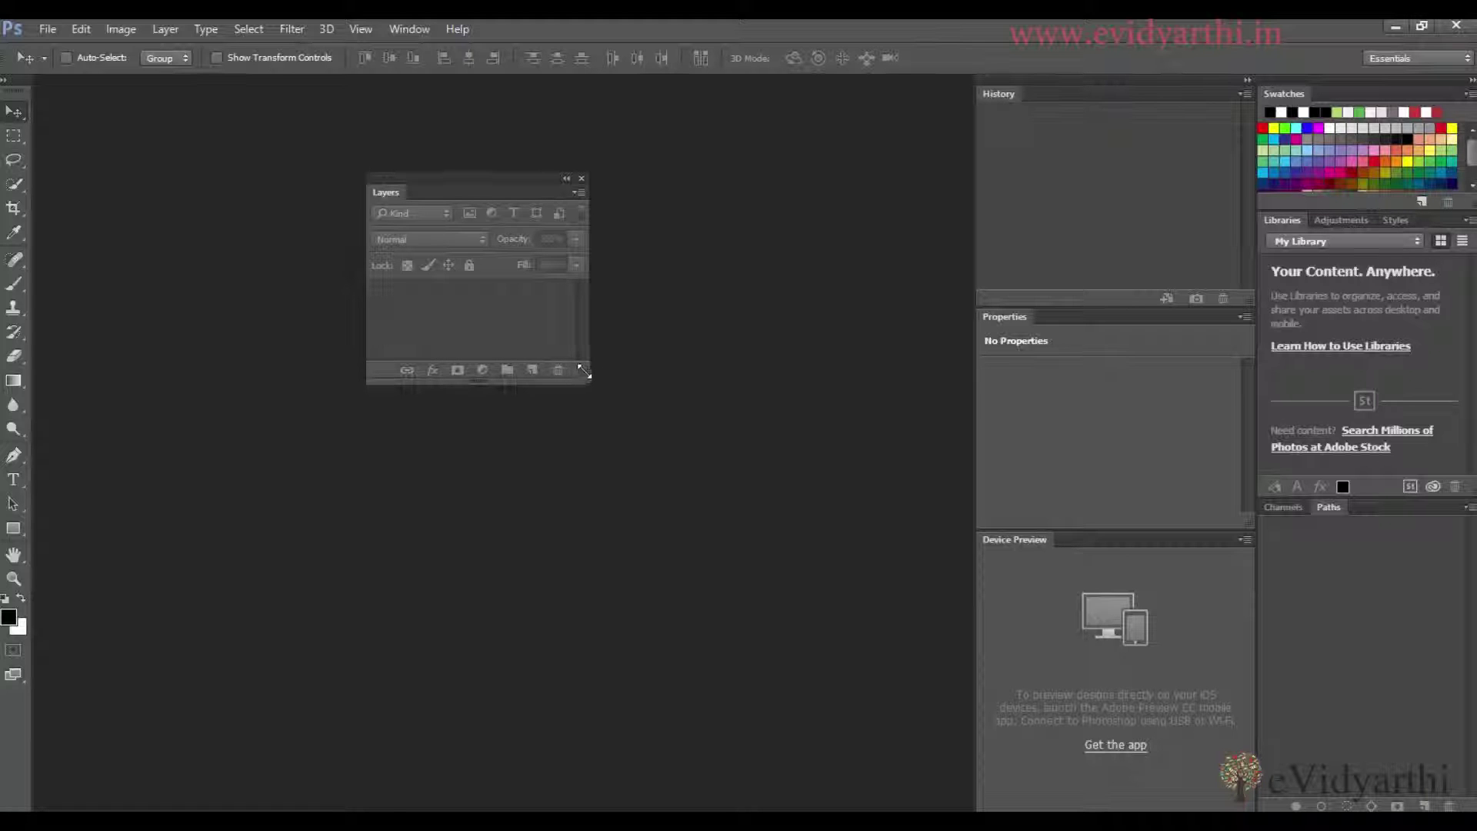
drag(584, 372, 837, 688)
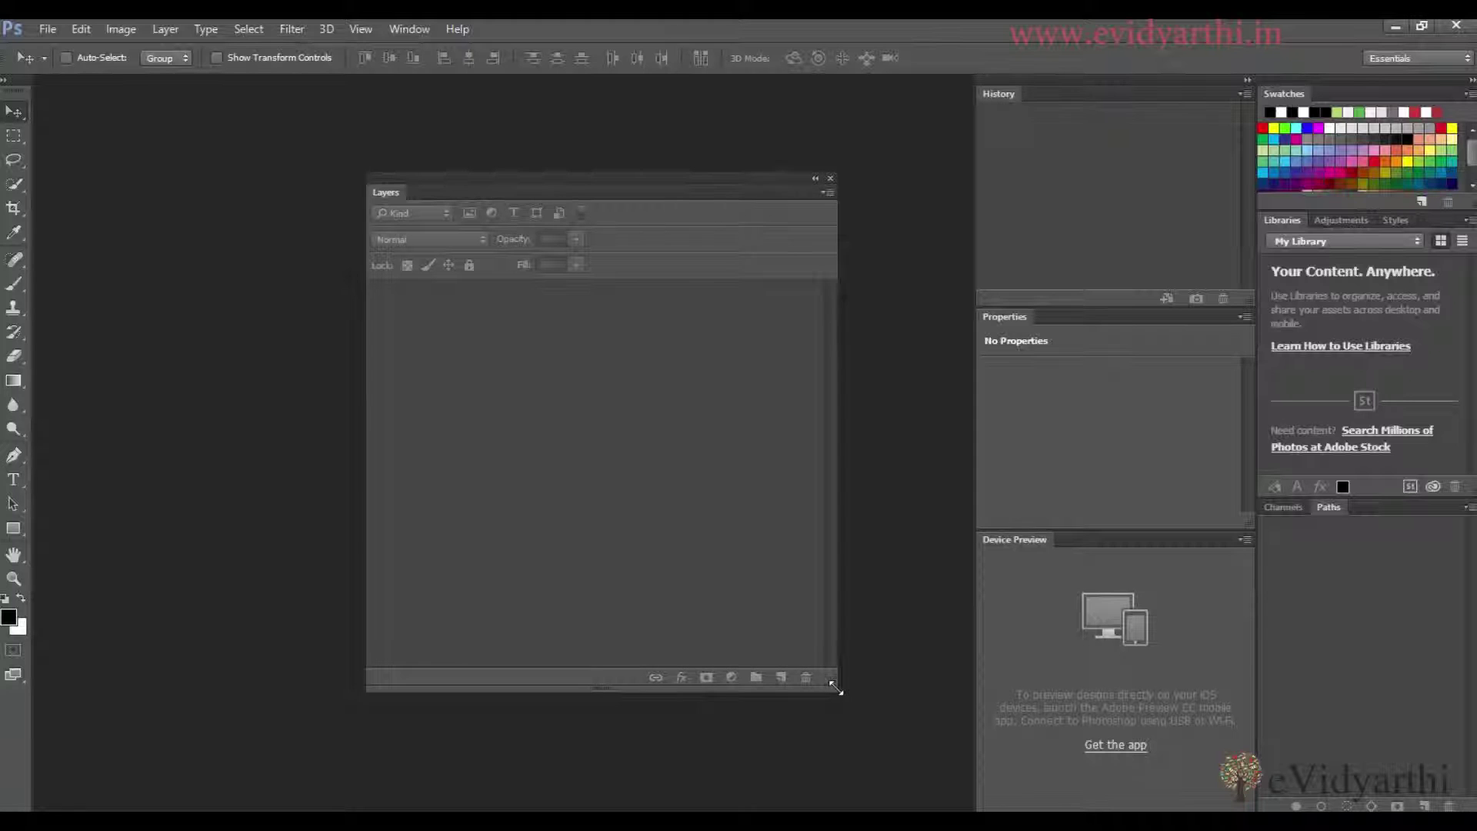
click(832, 179)
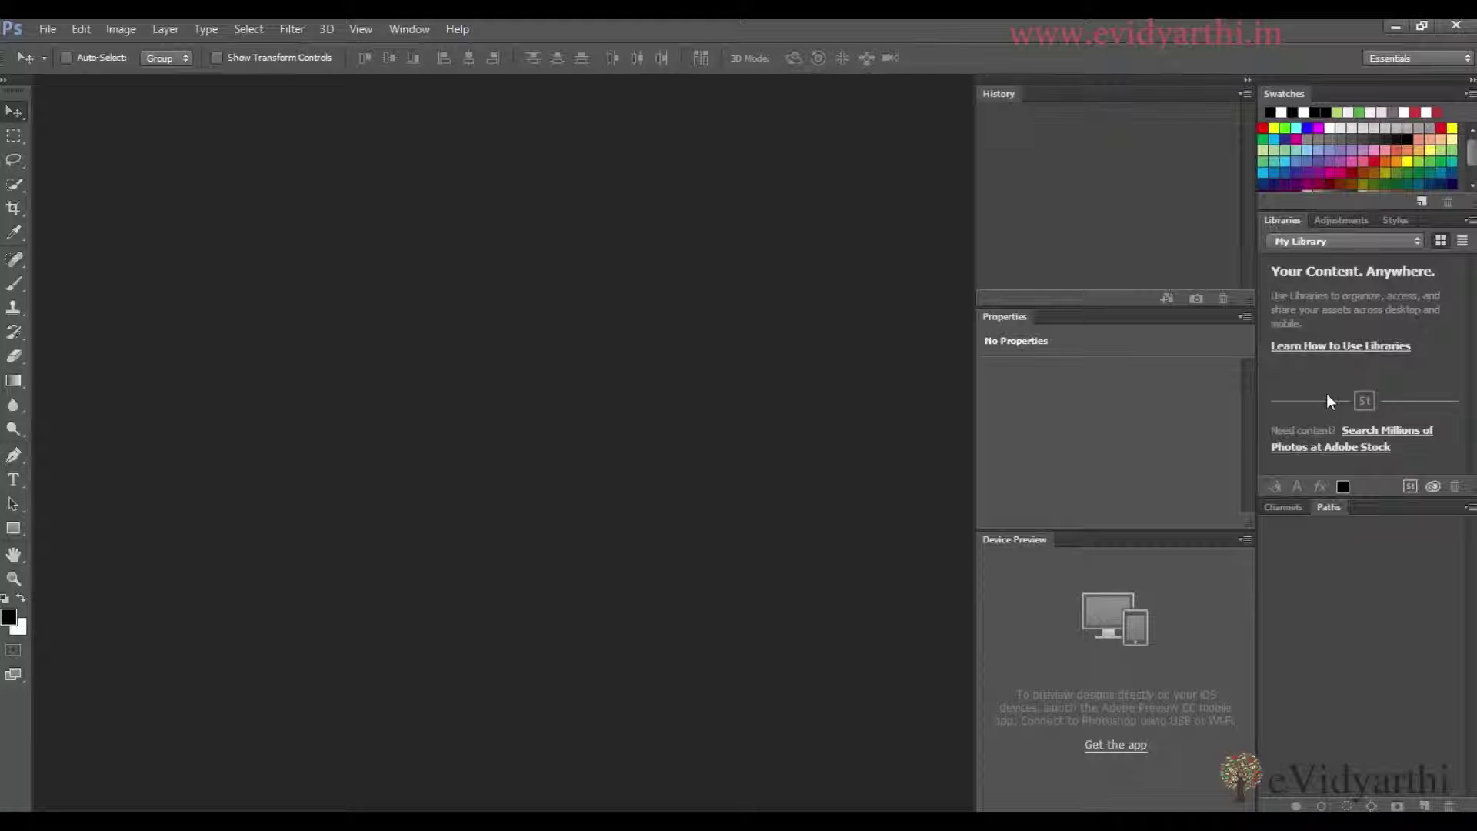
- Collapse the Libraries group, reopen it on Adjustments, then collapse it back to its tab row
double_click(1290, 220)
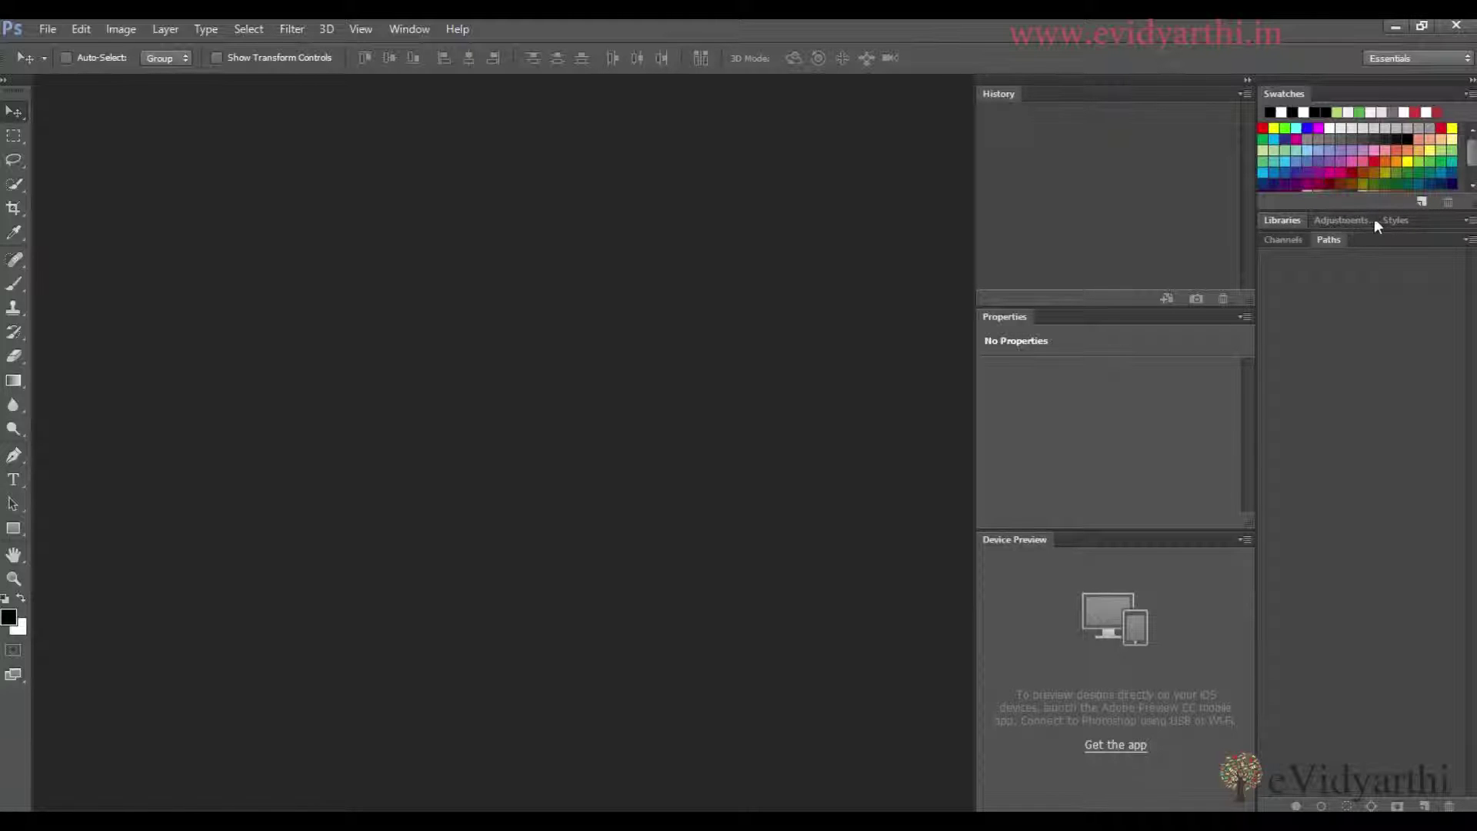
click(1327, 222)
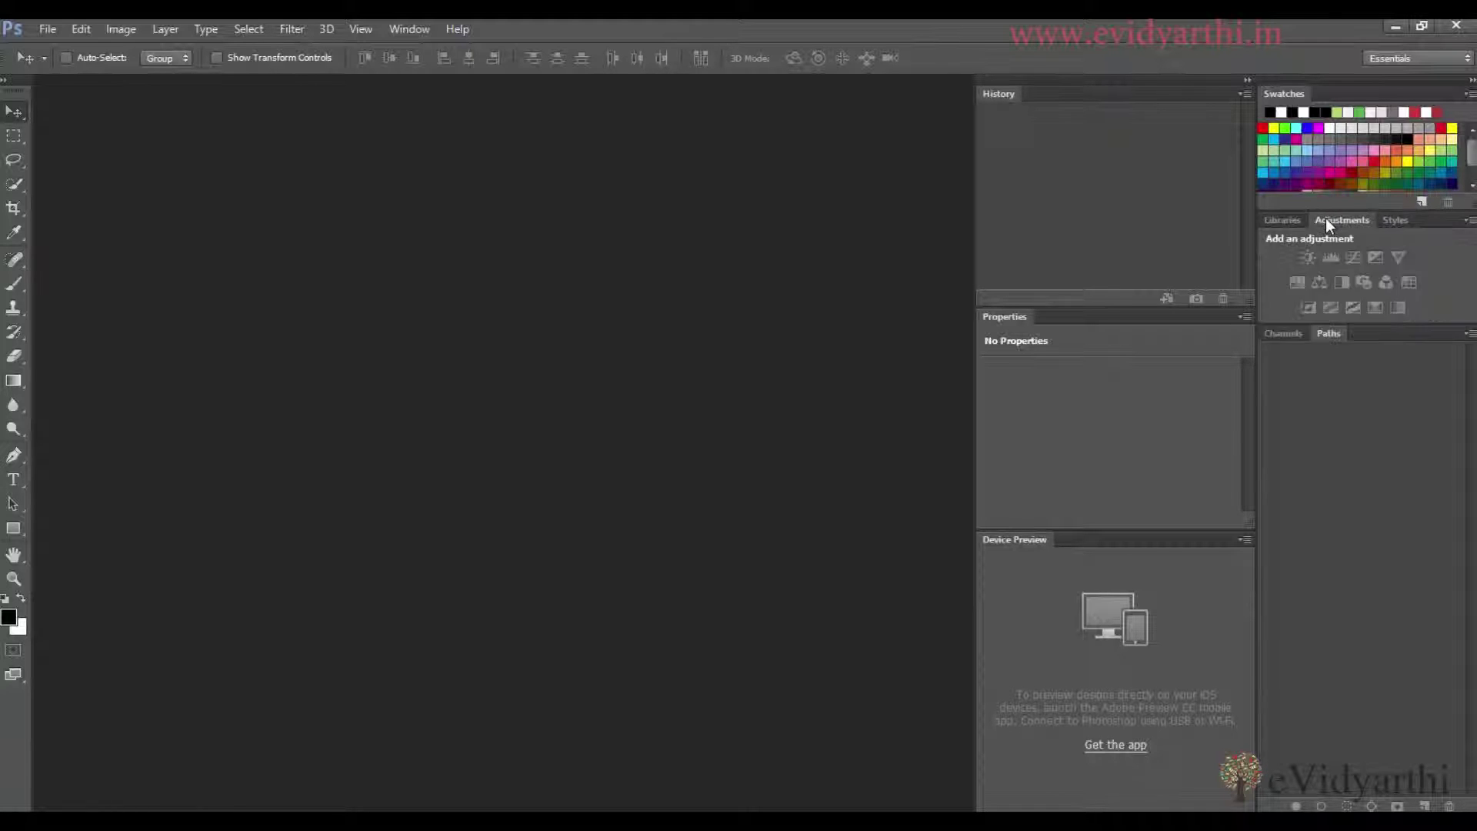
double_click(1327, 221)
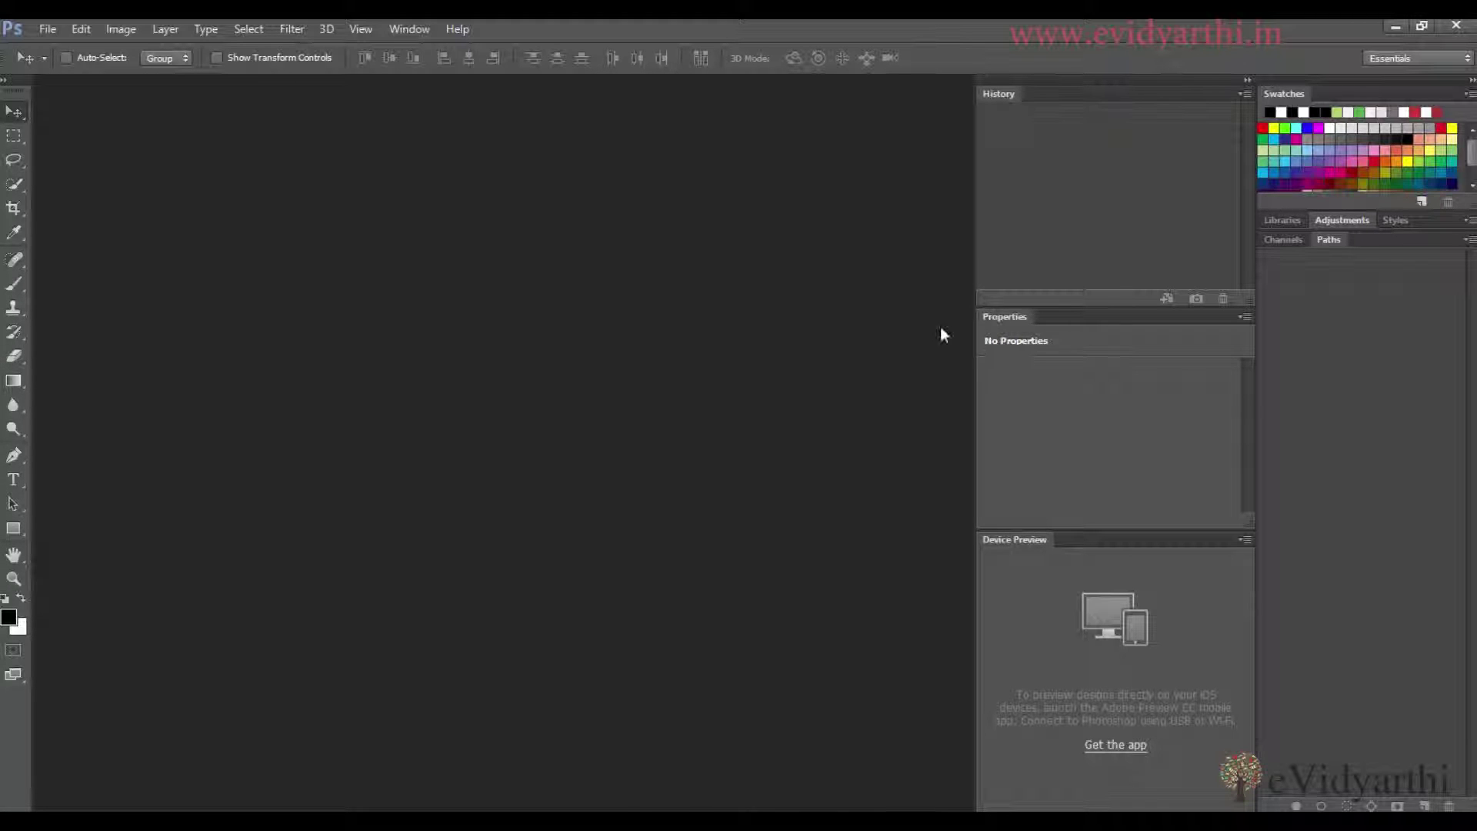
- Float the Tools panel, switch it to two columns and back, then dock it at the left edge
drag(13, 90, 961, 79)
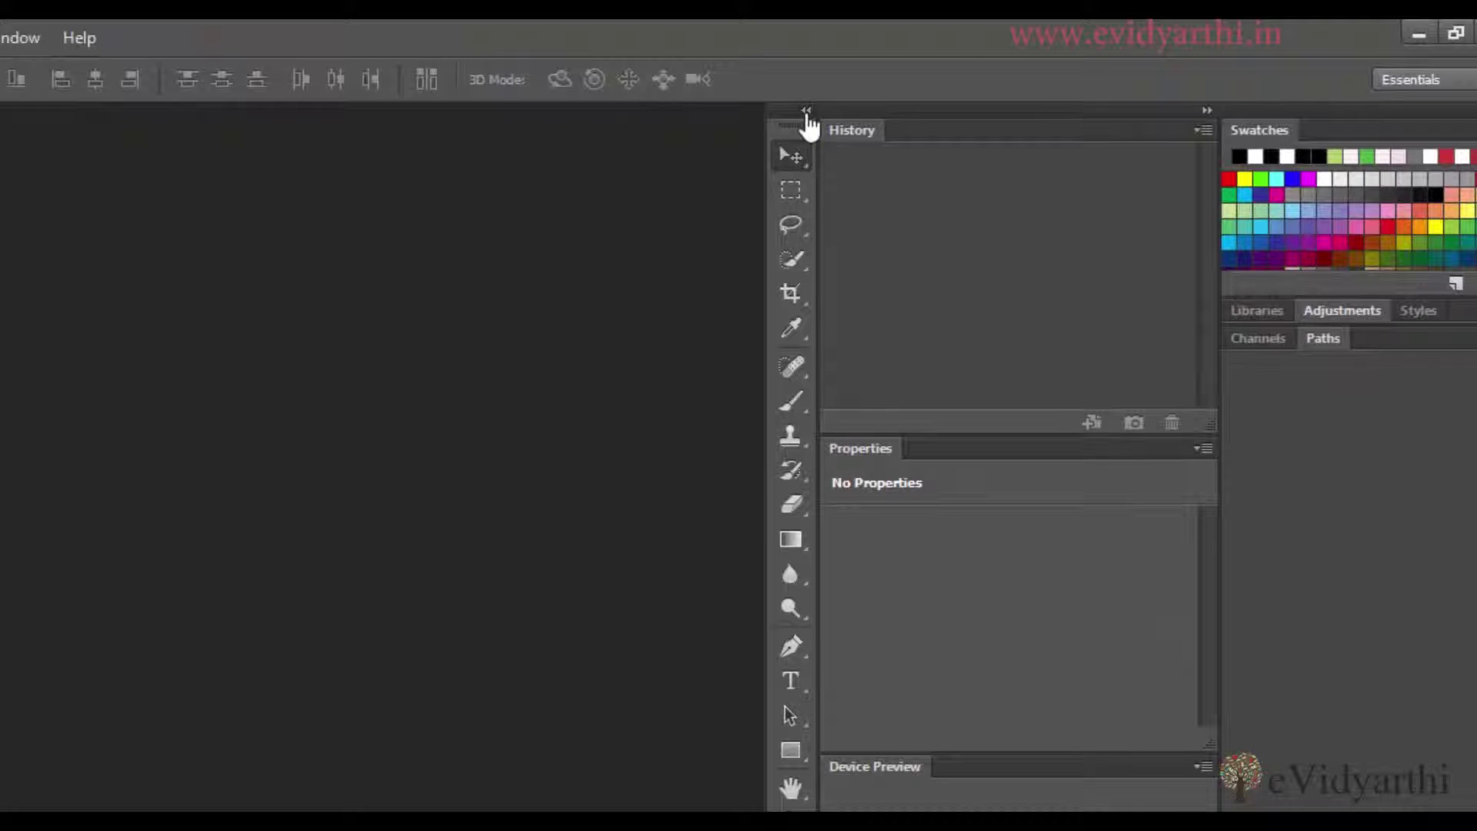
click(806, 113)
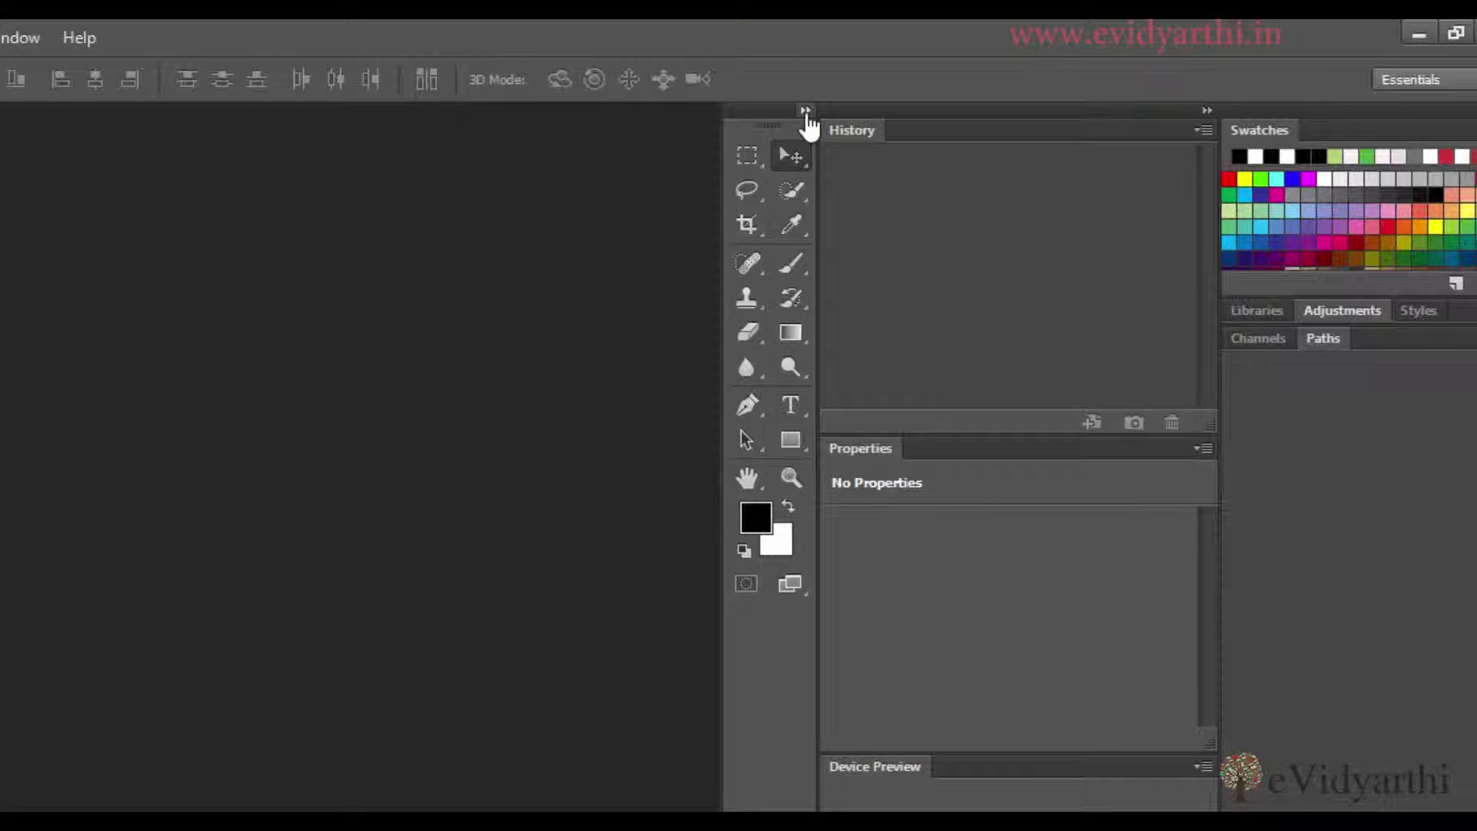
click(807, 112)
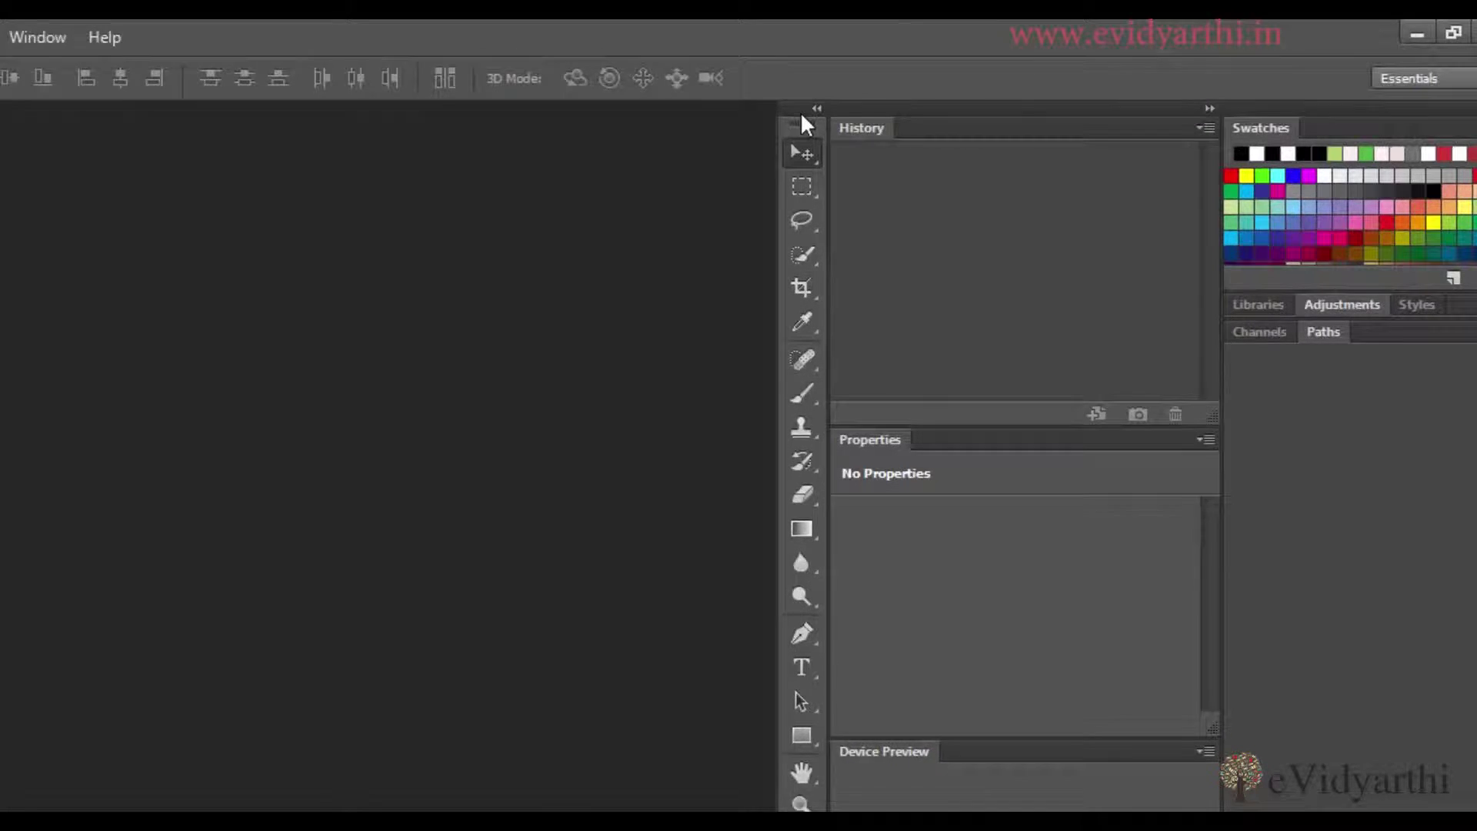
drag(982, 102, 10, 99)
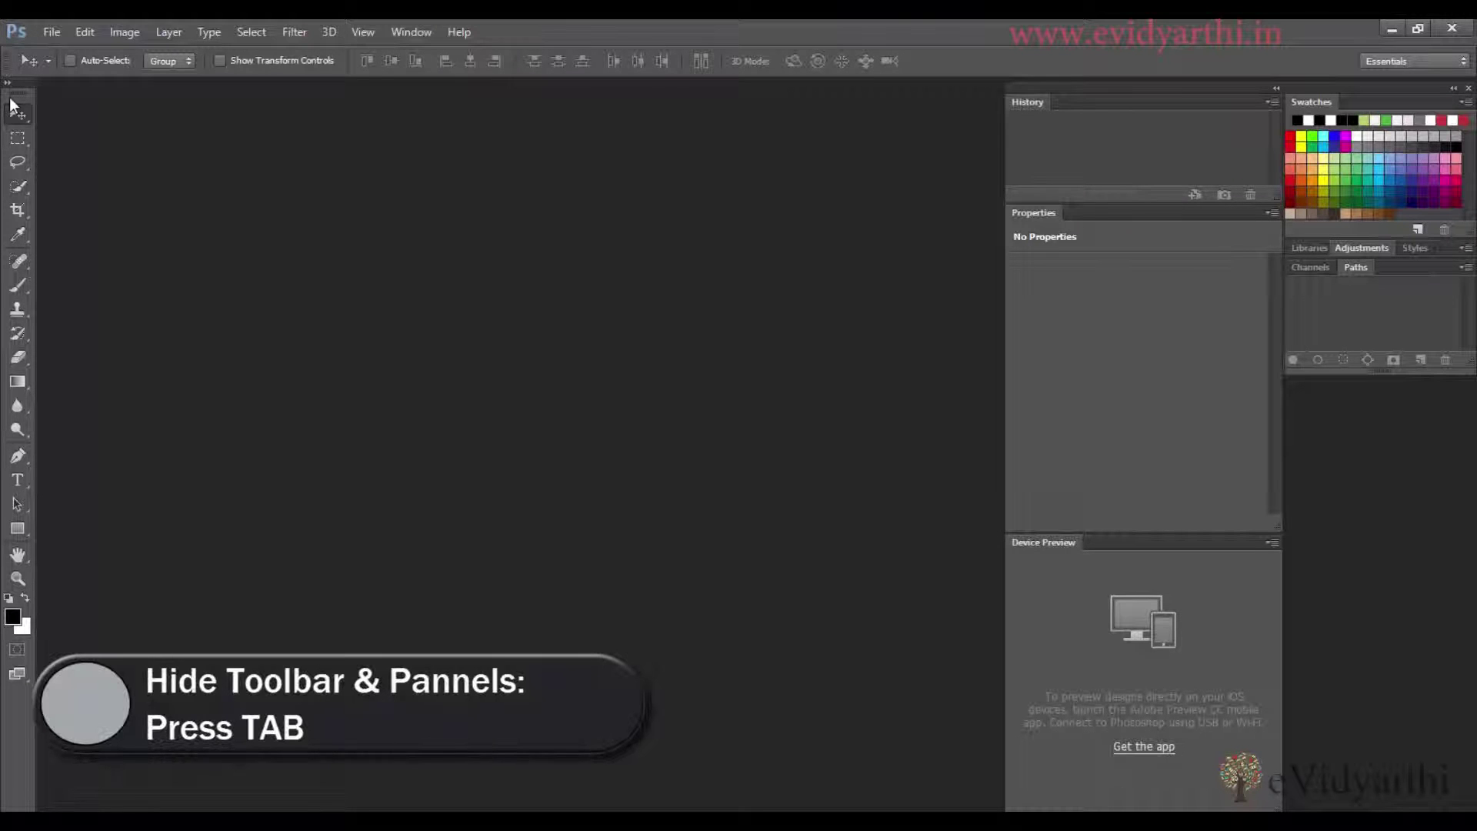
- Hide the toolbar, options bar and all panels with Tab
key(Tab)
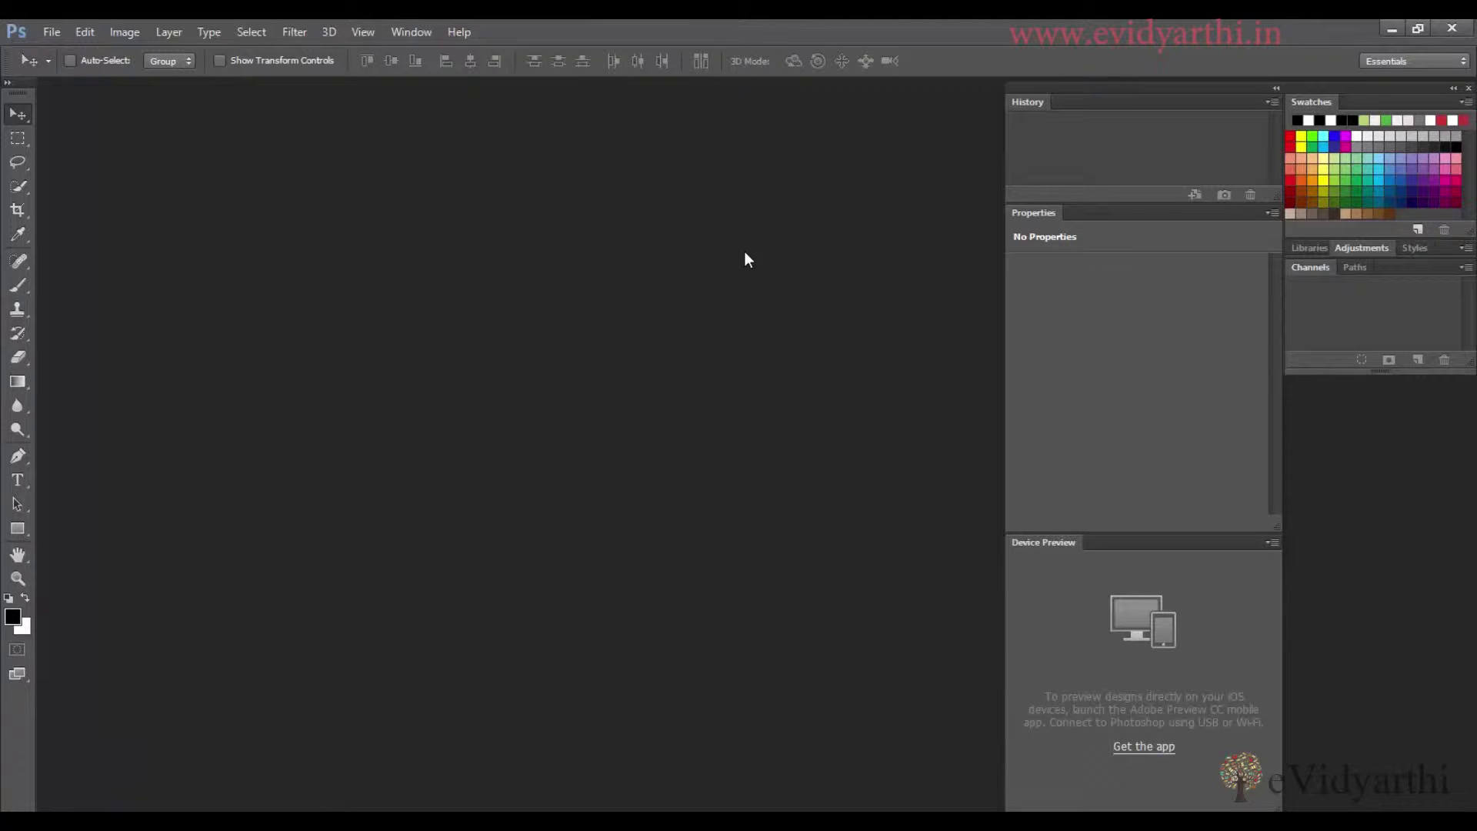
key(shift+Tab)
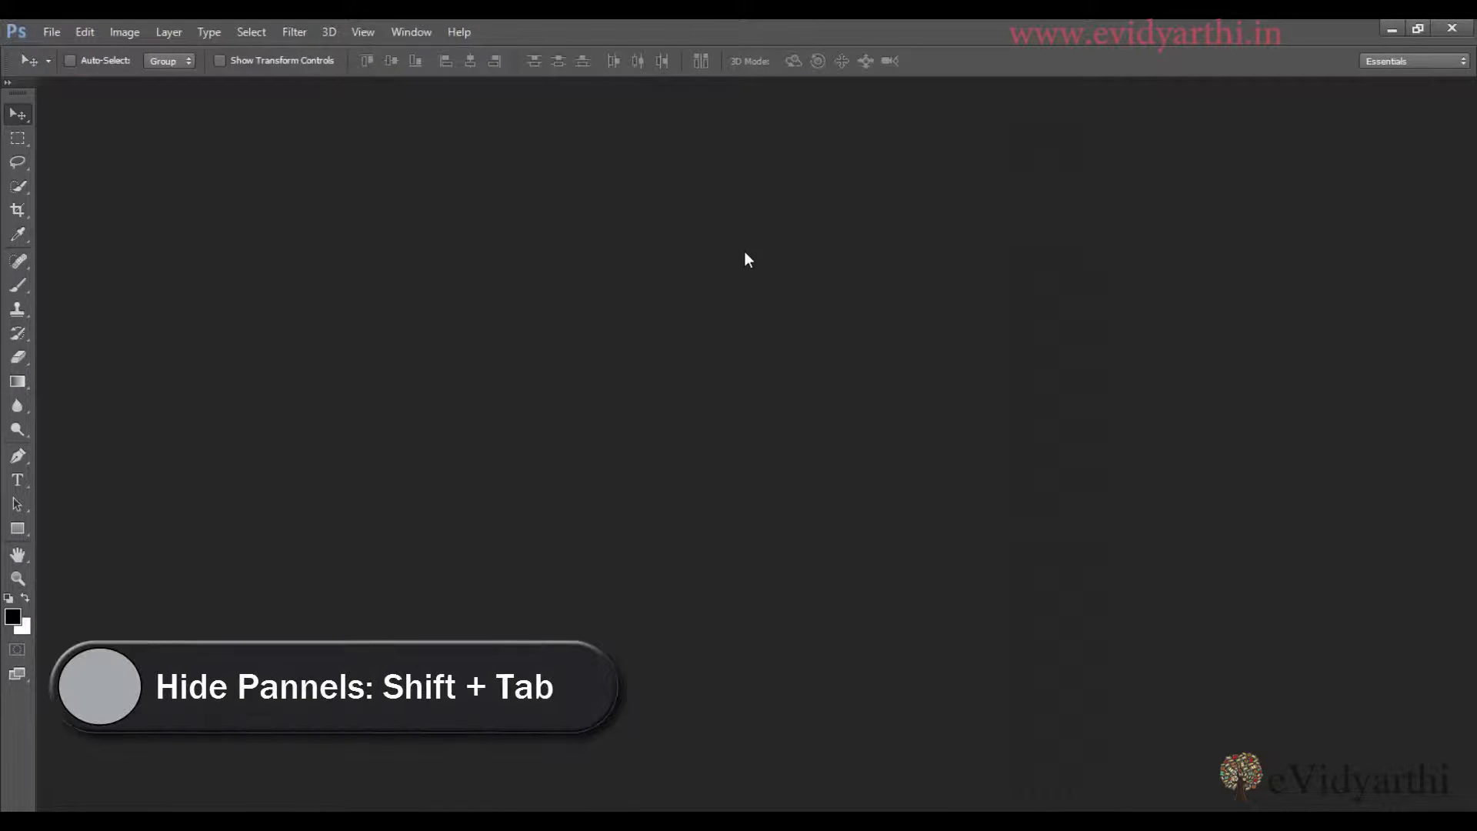